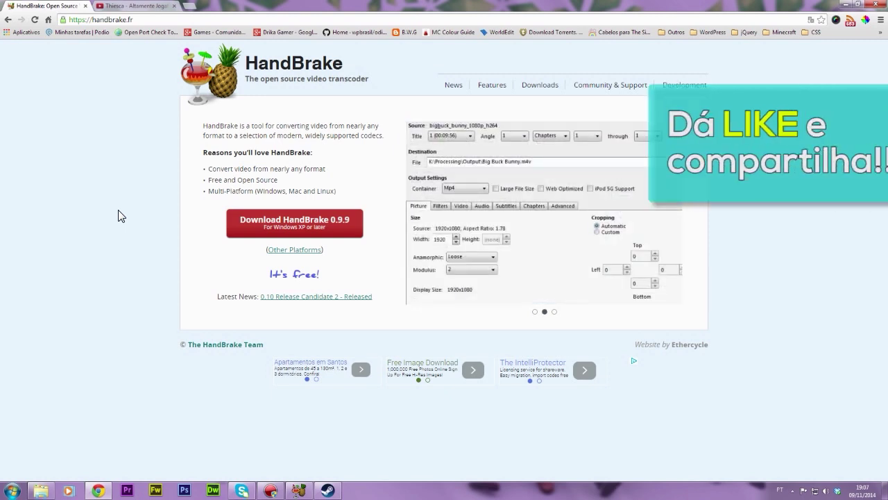
Look through the popular uploads on the Altamente Jogativo YouTube channel for the HandBrake video, and return to the HandBrake site.
{"action": "left_click", "coordinate": [133, 8]}
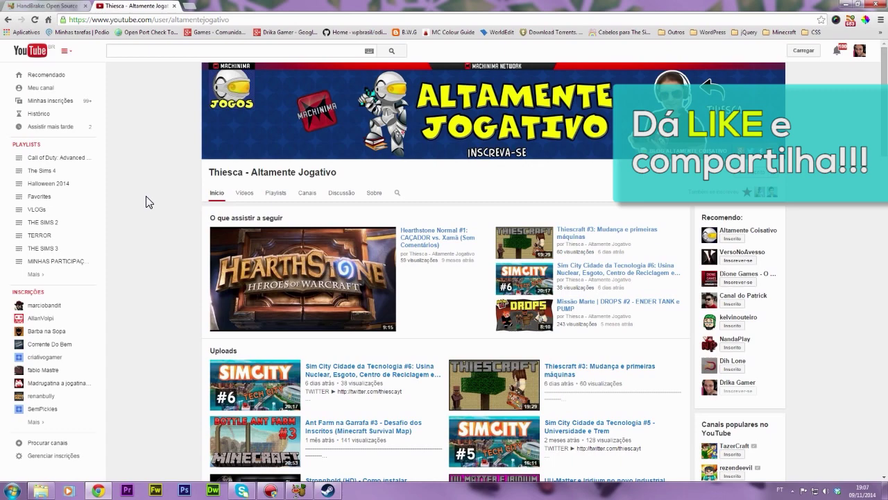
{"action": "scroll", "coordinate": [249, 179], "scroll_direction": "down", "scroll_amount": 3}
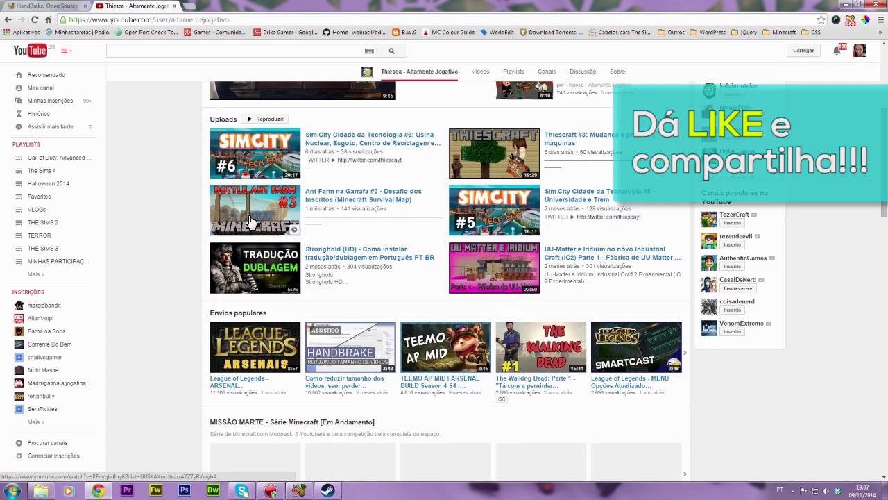
{"action": "scroll", "coordinate": [395, 345], "scroll_direction": "down", "scroll_amount": 1}
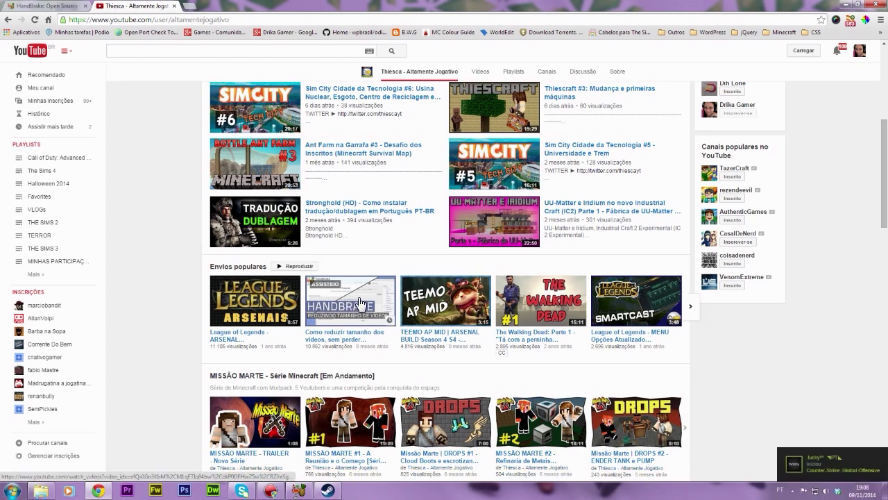
{"action": "left_click", "coordinate": [39, 6]}
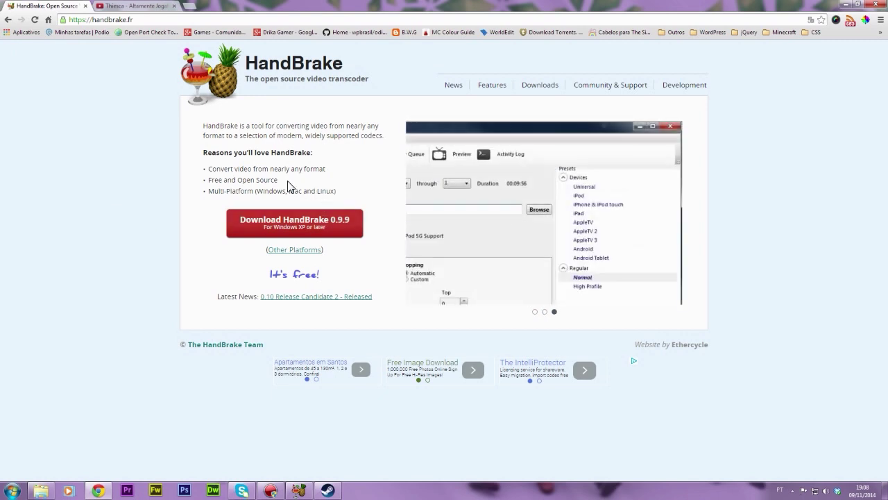
{"action": "mouse_move", "coordinate": [280, 182]}
{"action": "left_mouse_down"}
{"action": "mouse_move", "coordinate": [208, 183]}
{"action": "mouse_move", "coordinate": [285, 183]}
{"action": "left_mouse_up"}
{"action": "left_click", "coordinate": [249, 183]}
{"action": "left_click", "coordinate": [285, 183]}
{"action": "left_click_drag", "start_coordinate": [211, 192], "coordinate": [391, 193]}
{"action": "left_click", "coordinate": [359, 194]}
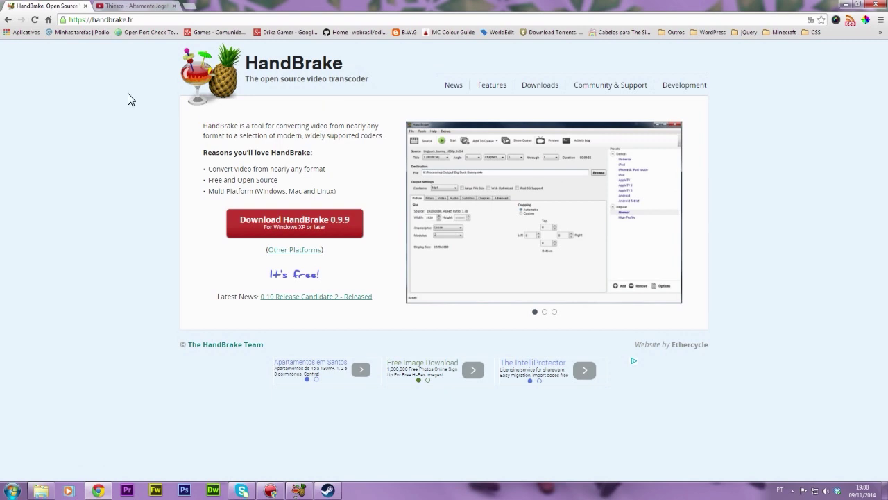
{"action": "left_click", "coordinate": [138, 19]}
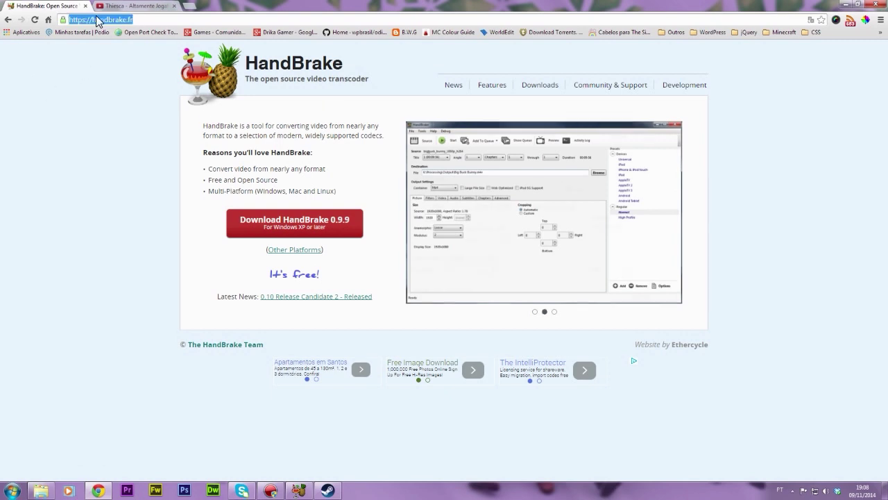
{"action": "left_click", "coordinate": [139, 19]}
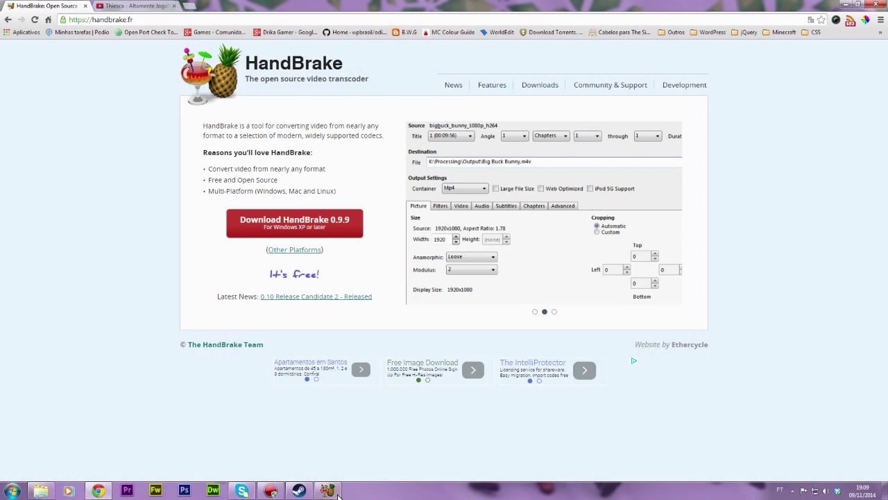
Switch to the HandBrake application and load the Normal preset from the Regular group.
{"action": "left_click", "coordinate": [330, 491]}
{"action": "left_click_drag", "start_coordinate": [479, 93], "coordinate": [484, 134]}
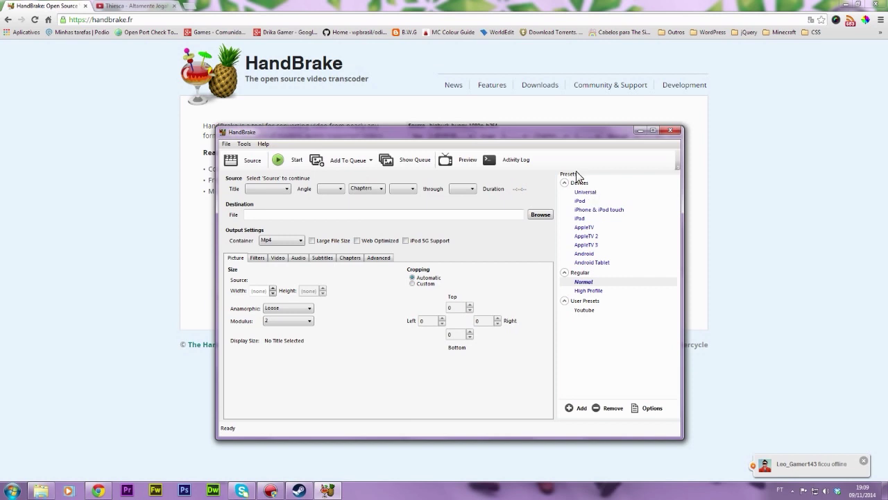
{"action": "left_click", "coordinate": [586, 312]}
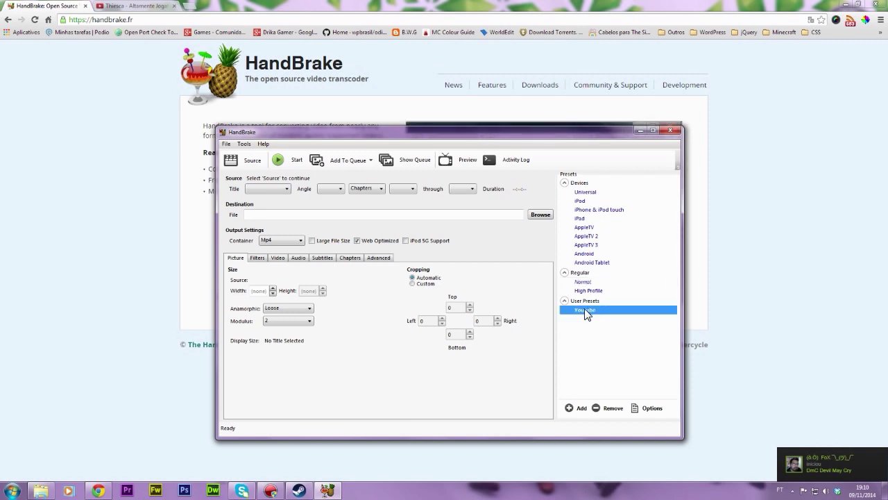
{"action": "left_click", "coordinate": [601, 283]}
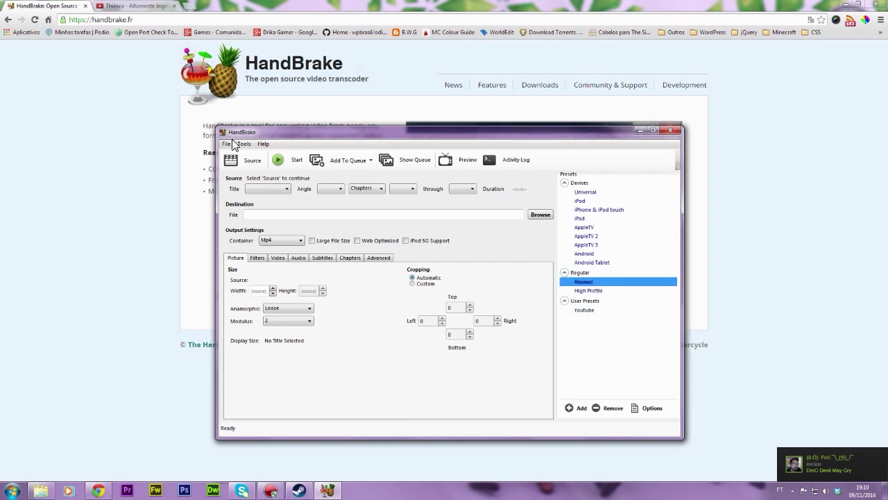
Choose H.264 (x264) as the video codec and set the Constant Quality to RF 22.
{"action": "left_click", "coordinate": [235, 260]}
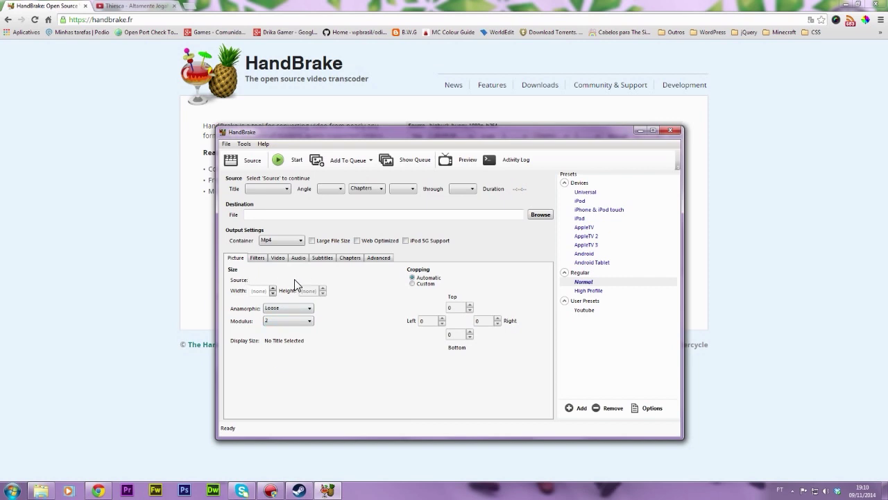
{"action": "left_click", "coordinate": [257, 258]}
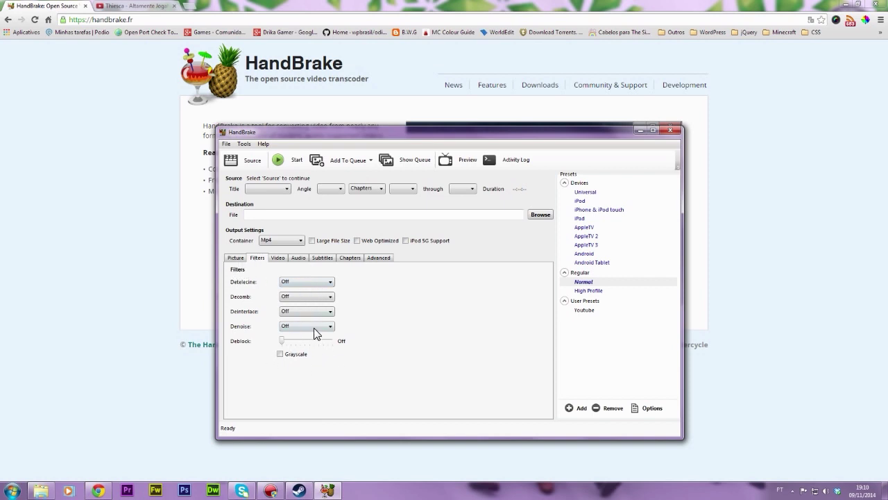
{"action": "left_click", "coordinate": [278, 258]}
{"action": "left_click", "coordinate": [315, 284]}
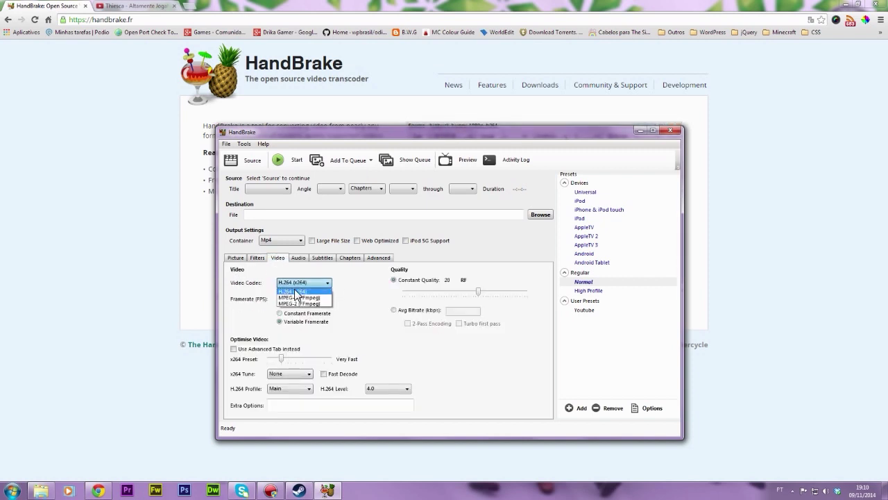
{"action": "left_click", "coordinate": [311, 291]}
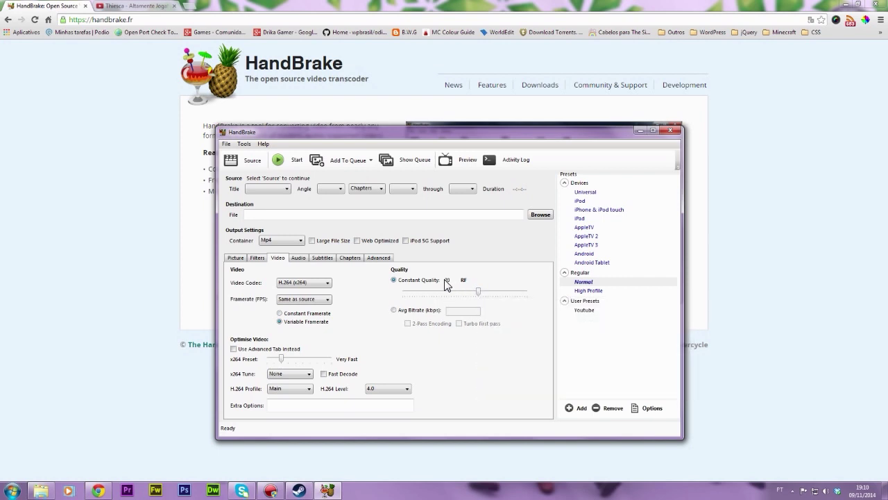
{"action": "left_click_drag", "start_coordinate": [478, 295], "coordinate": [473, 295]}
Enable the use of the advanced encoder settings in place of the standard video optimisation options.
{"action": "left_click", "coordinate": [234, 349]}
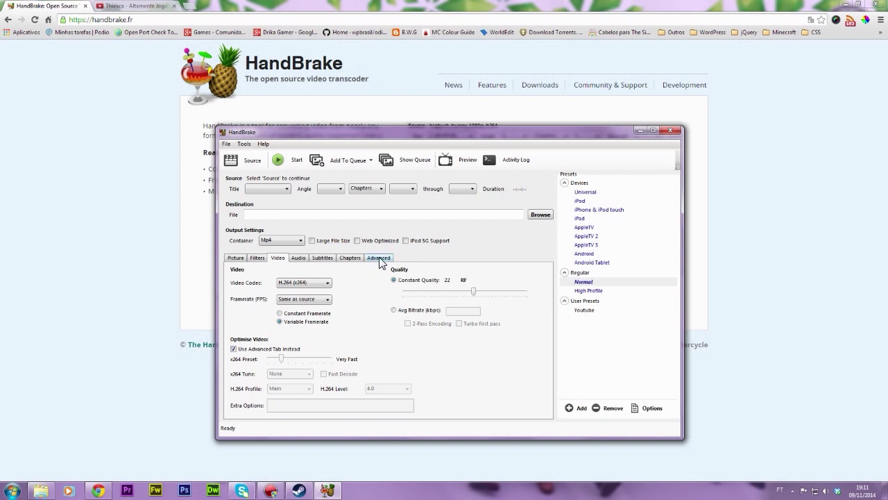
{"action": "left_click", "coordinate": [233, 349]}
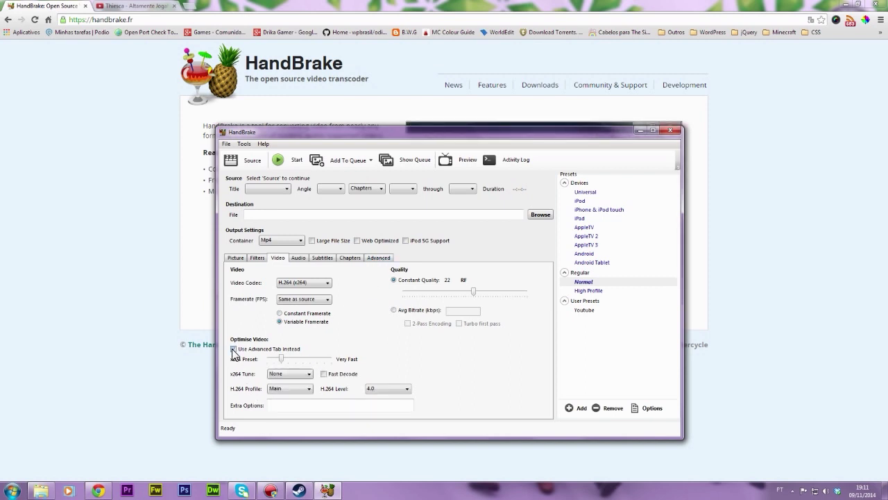
{"action": "left_click", "coordinate": [379, 259]}
{"action": "left_click", "coordinate": [278, 259]}
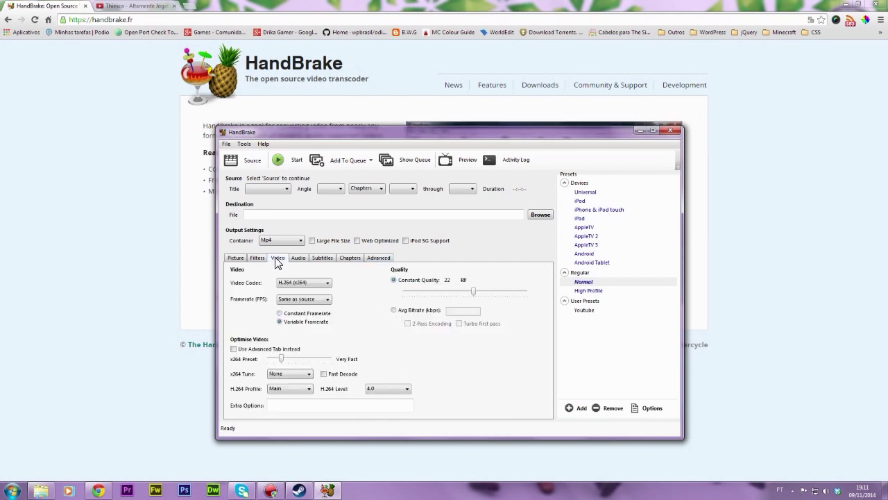
{"action": "left_click", "coordinate": [233, 349]}
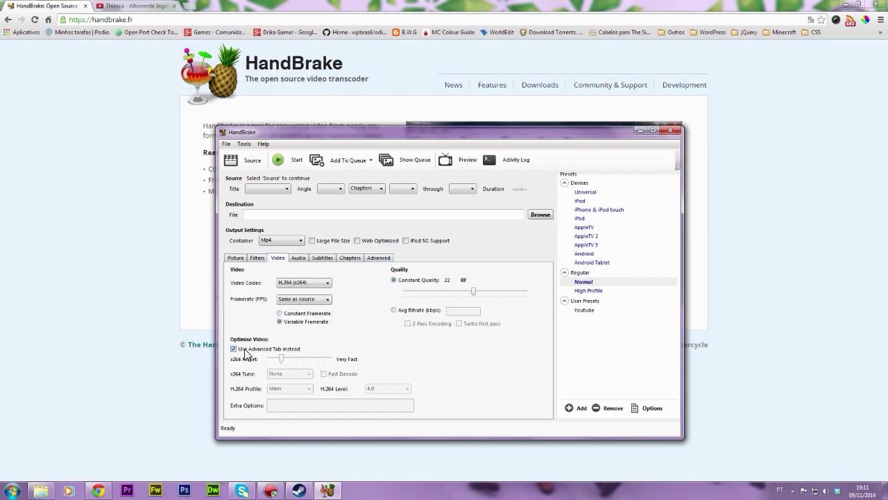
{"action": "left_click", "coordinate": [379, 259]}
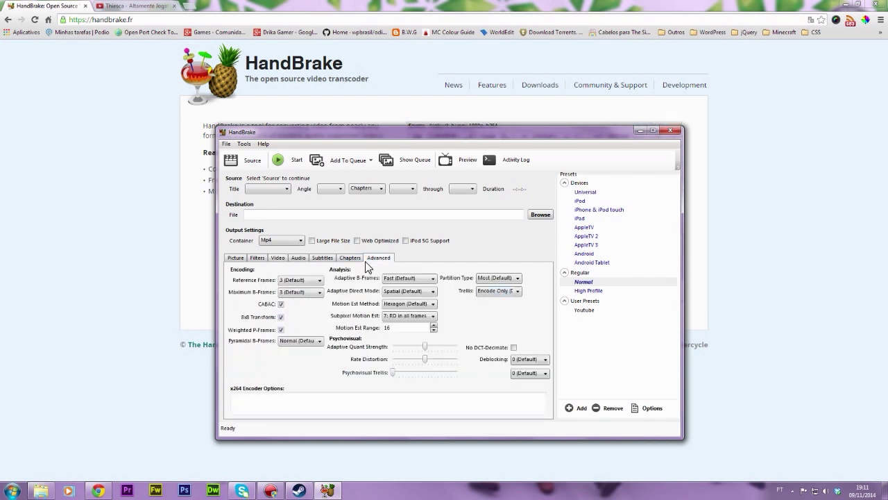
{"action": "left_click", "coordinate": [276, 260]}
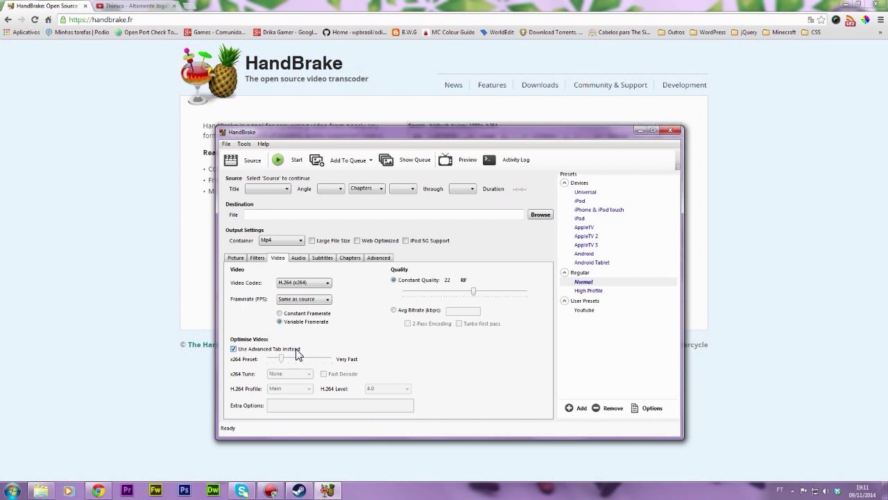
Set the audio track's bitrate to 128.
{"action": "left_click", "coordinate": [298, 259]}
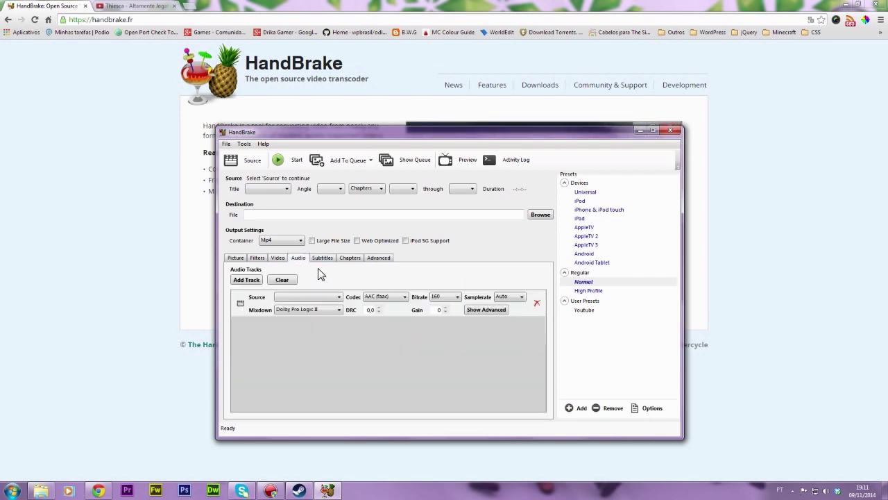
{"action": "left_click", "coordinate": [456, 298]}
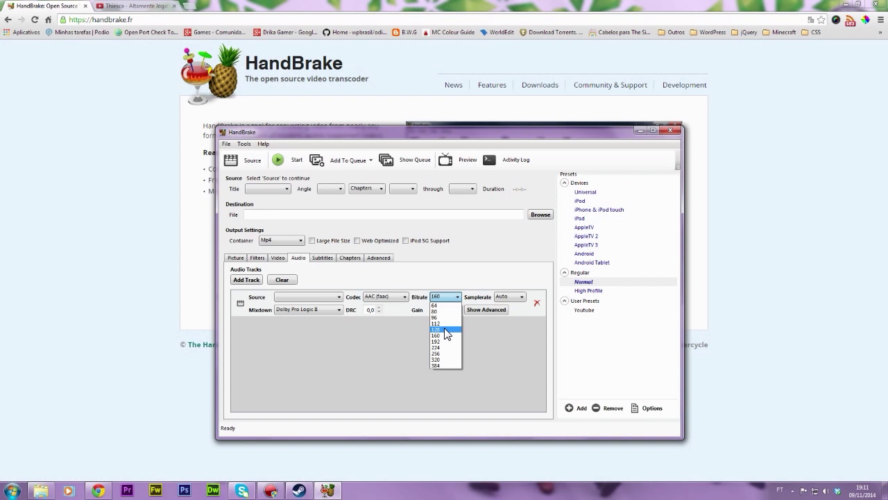
{"action": "left_click", "coordinate": [445, 329]}
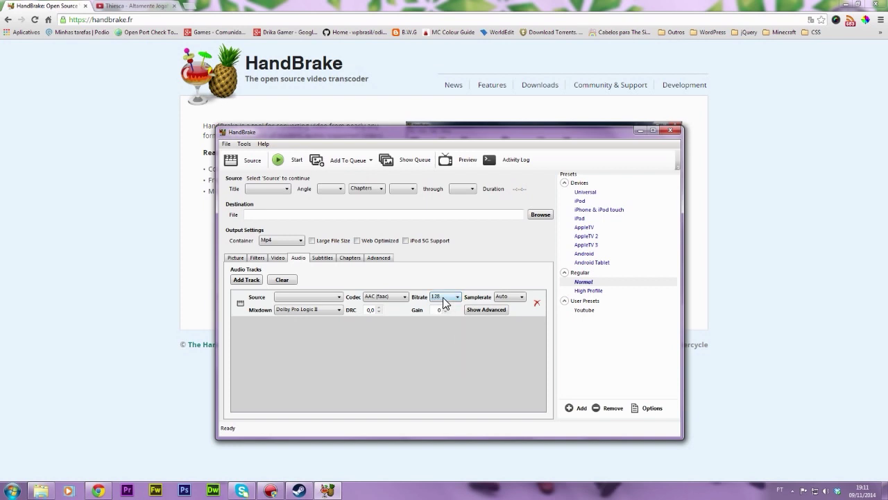
Set the x264 encoder's reference frames to 4 and turn on Web Optimized for the output.
{"action": "left_click", "coordinate": [323, 262]}
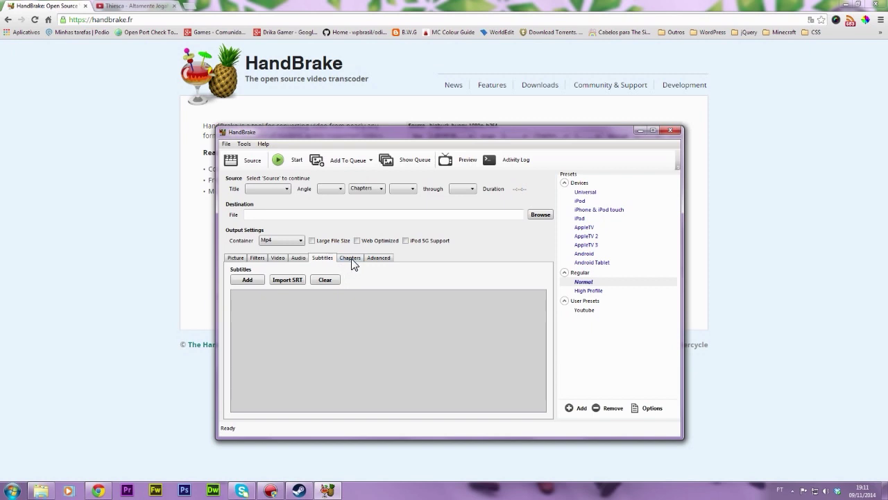
{"action": "left_click", "coordinate": [351, 259]}
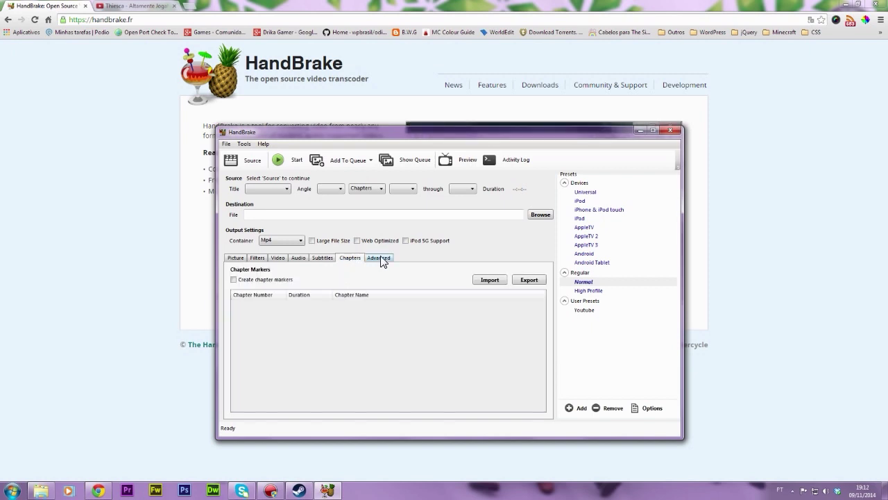
{"action": "left_click", "coordinate": [381, 260]}
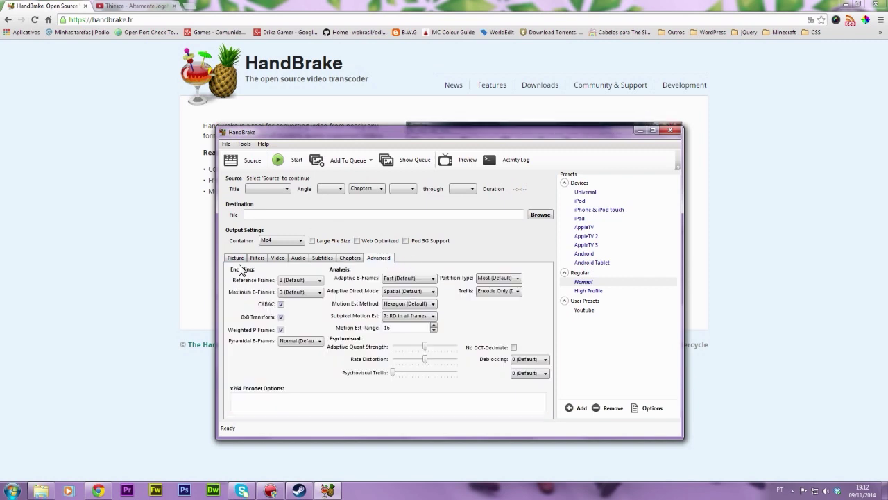
{"action": "left_click", "coordinate": [306, 280]}
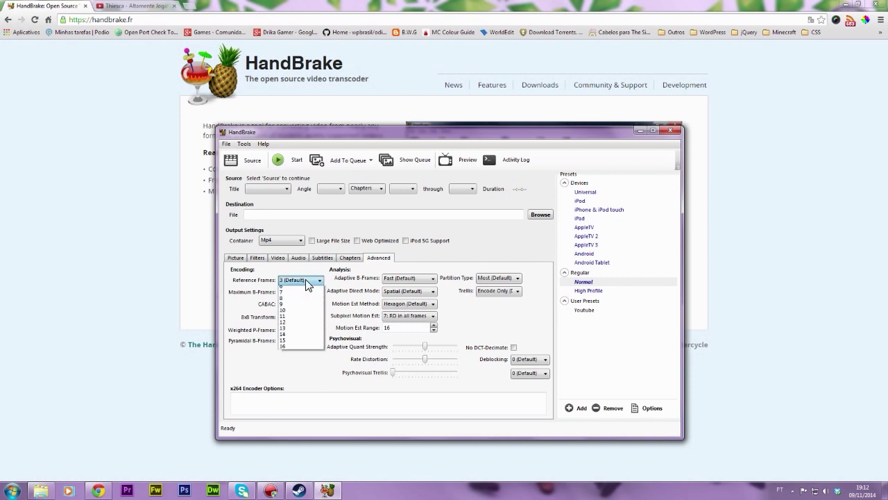
{"action": "left_click", "coordinate": [299, 307]}
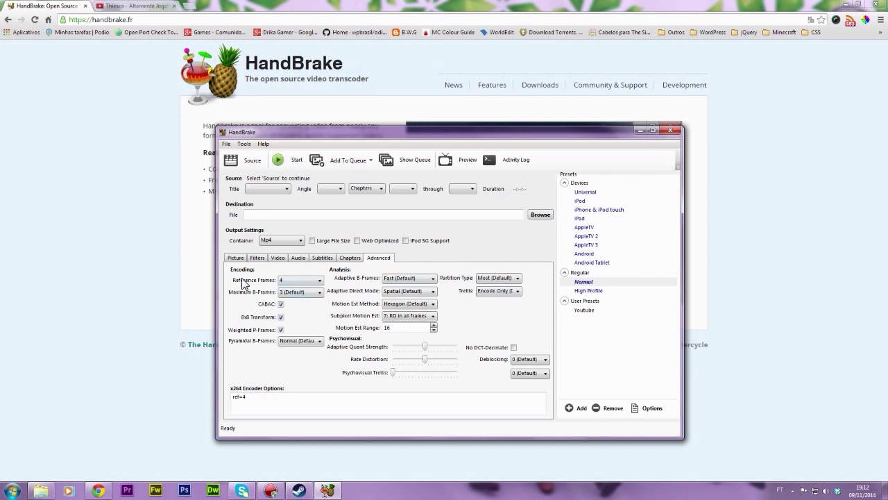
{"action": "mouse_move", "coordinate": [297, 282]}
{"action": "left_click", "coordinate": [357, 239]}
{"action": "left_click", "coordinate": [574, 409]}
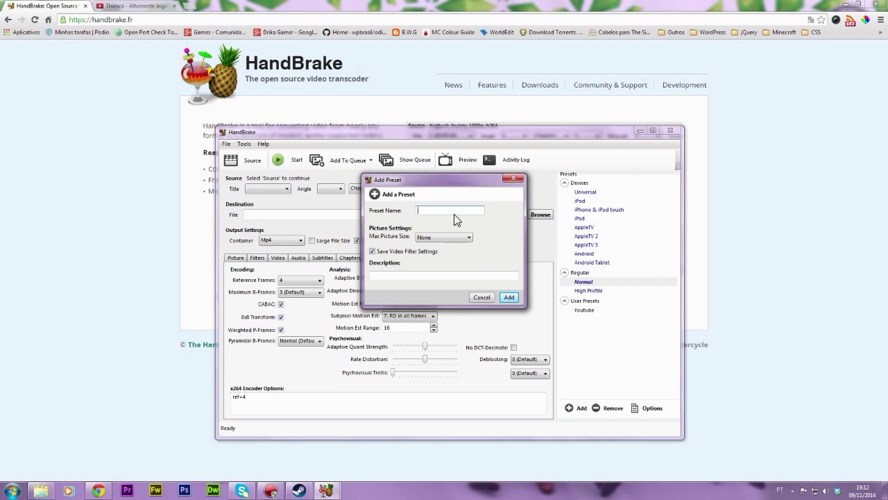
{"action": "type", "text": "Youtube"}
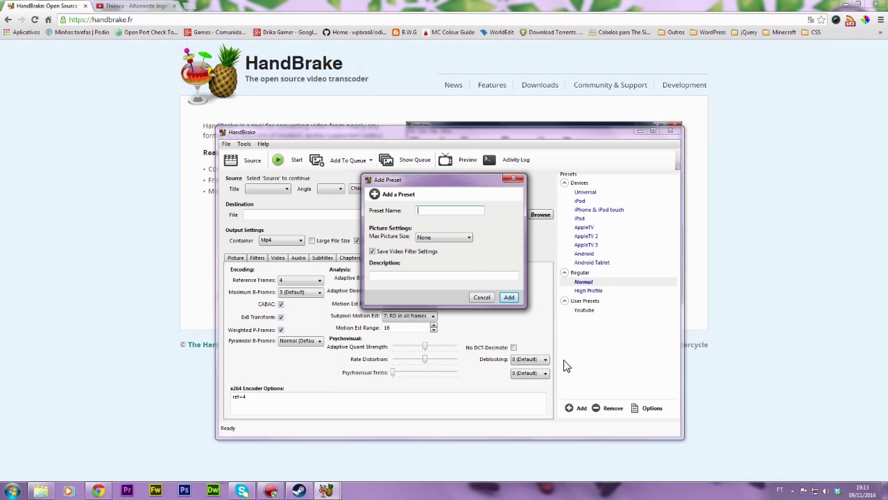
{"action": "left_click", "coordinate": [518, 179]}
Load the Youtube user preset and review its chapter, subtitle, audio, video, filter and picture settings.
{"action": "left_click", "coordinate": [588, 308]}
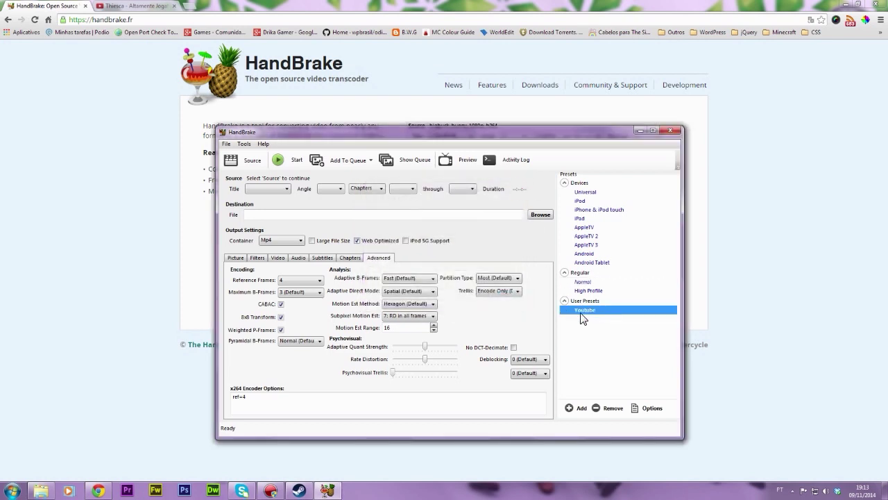
{"action": "left_click", "coordinate": [351, 258]}
{"action": "left_click", "coordinate": [331, 258]}
{"action": "left_click", "coordinate": [298, 258]}
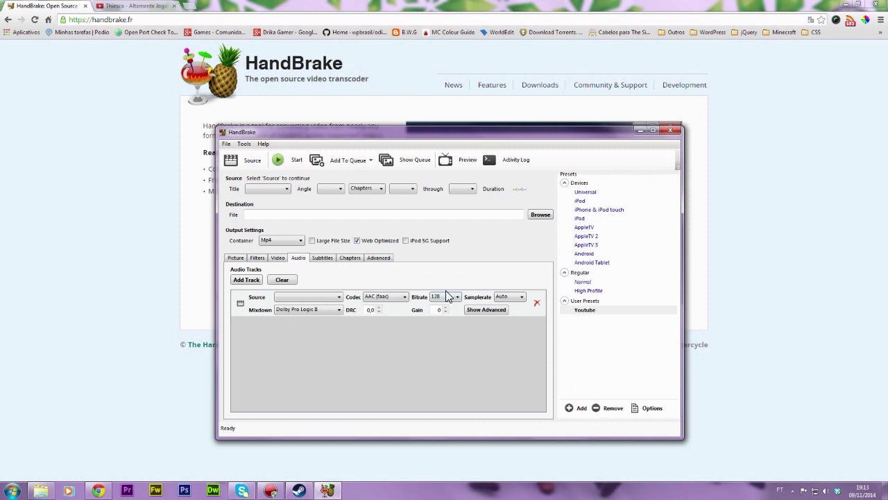
{"action": "left_click", "coordinate": [283, 258]}
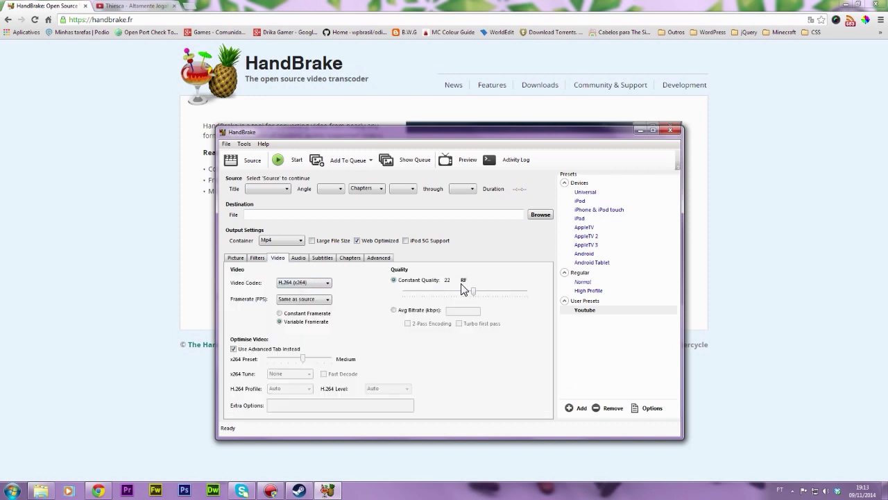
{"action": "left_click", "coordinate": [237, 258]}
{"action": "left_click", "coordinate": [262, 258]}
{"action": "left_click", "coordinate": [243, 258]}
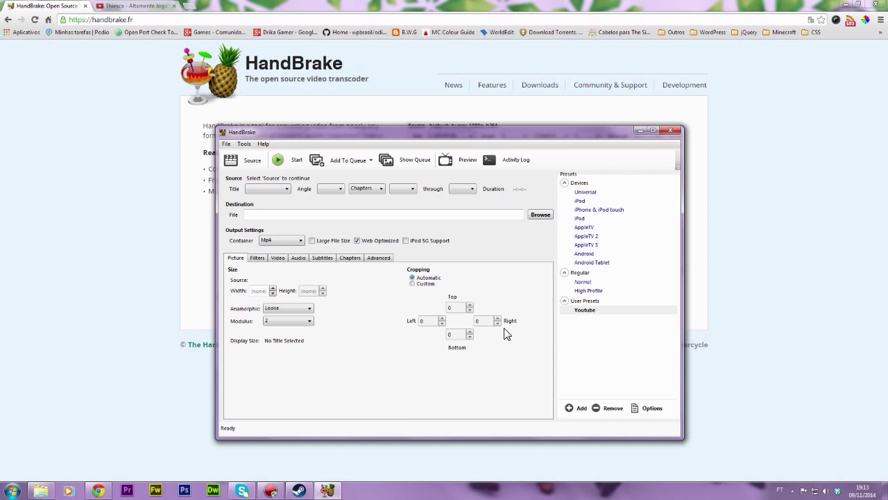
{"action": "left_click", "coordinate": [601, 310]}
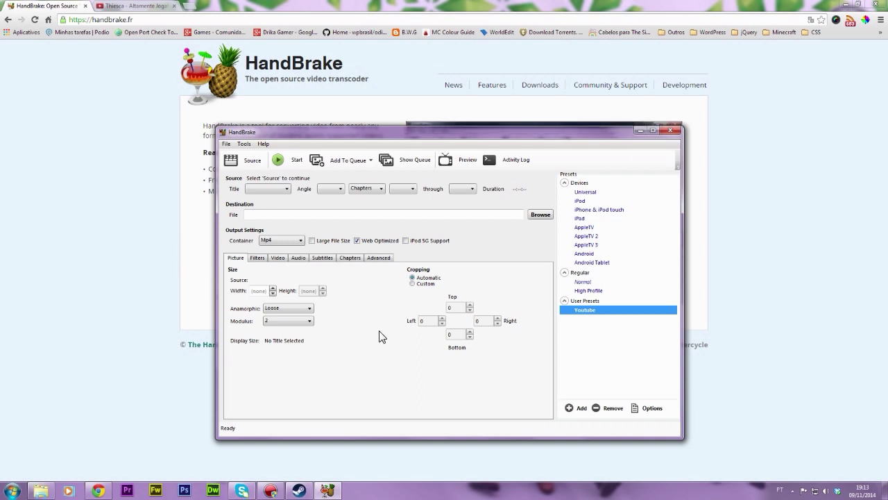
Load Warface- Halloween Farm (TDM).mp4 from the Video309 folder as the source video.
{"action": "left_click", "coordinate": [237, 163]}
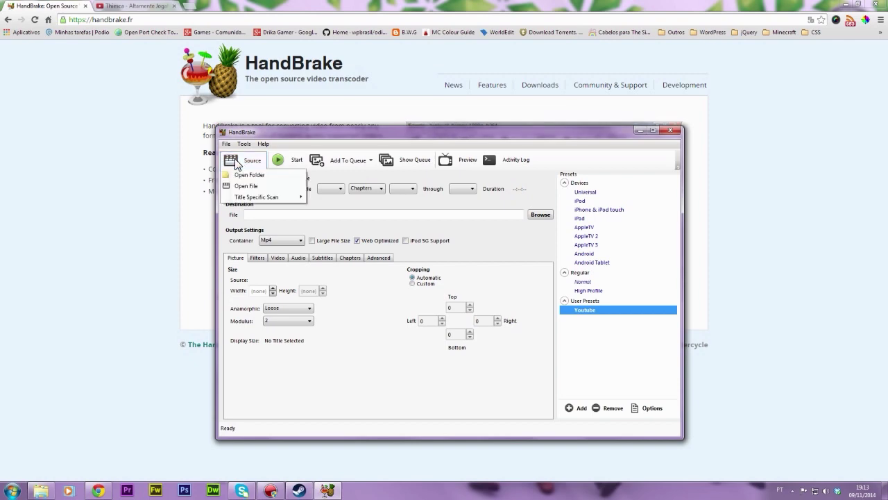
{"action": "left_click", "coordinate": [262, 188]}
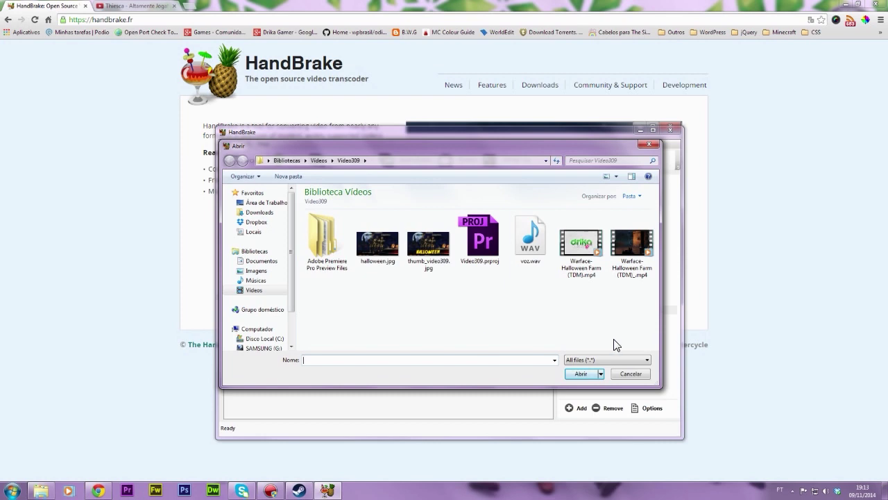
{"action": "left_click", "coordinate": [581, 247]}
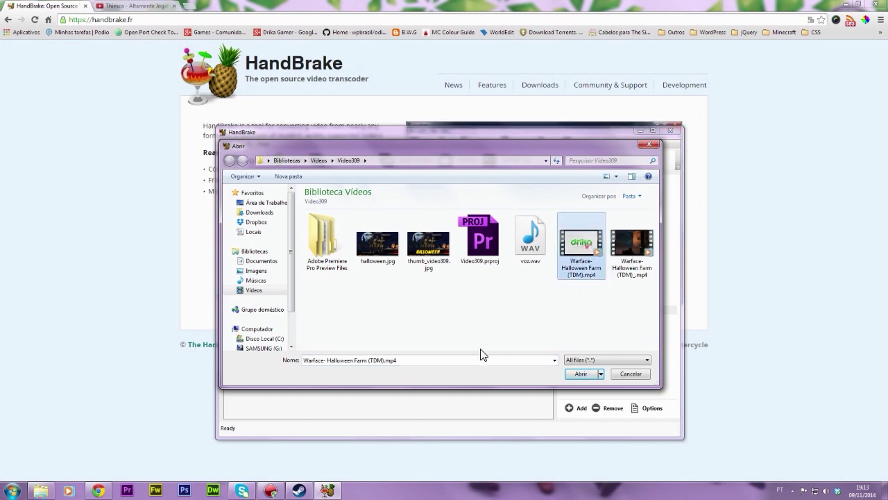
{"action": "left_click", "coordinate": [580, 374]}
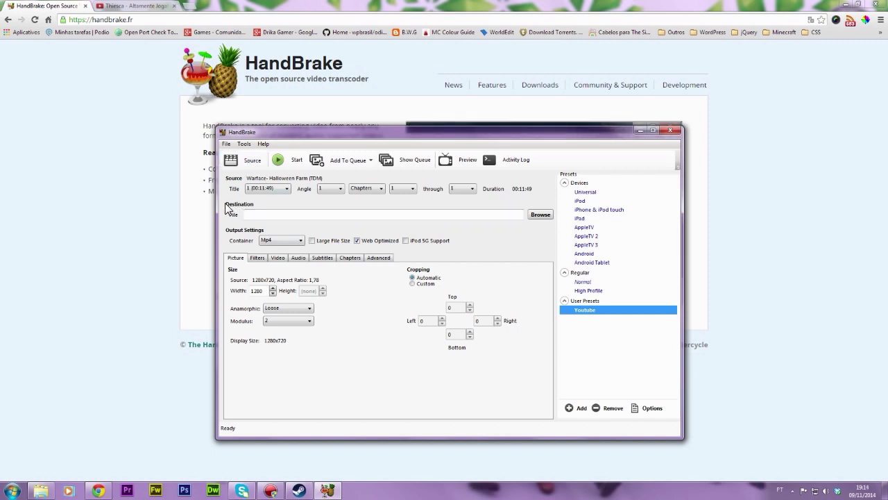
Set the destination file to Warface- Halloween Farm (TDM)_depois.mp4 in the Video309 folder.
{"action": "left_click", "coordinate": [256, 213]}
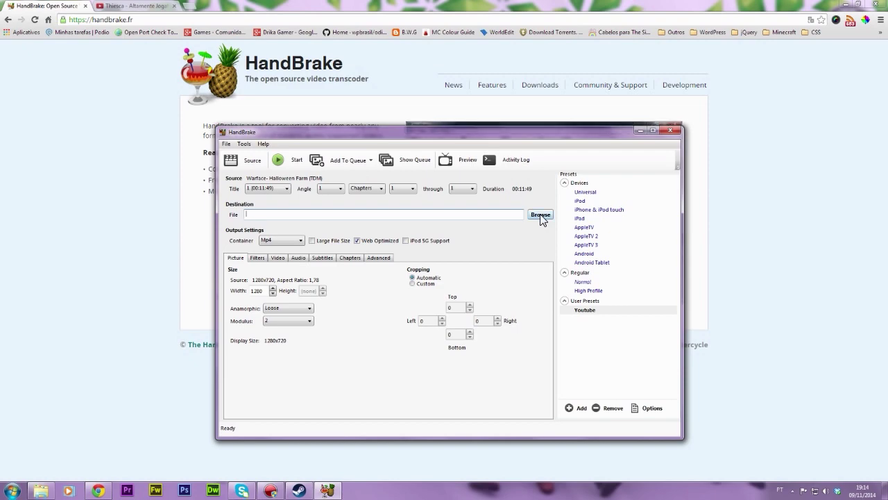
{"action": "left_click", "coordinate": [540, 215]}
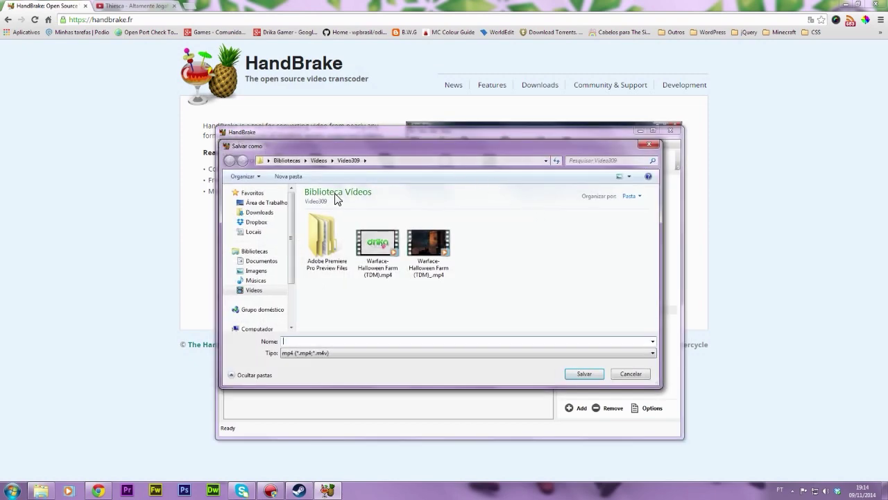
{"action": "left_click", "coordinate": [379, 269]}
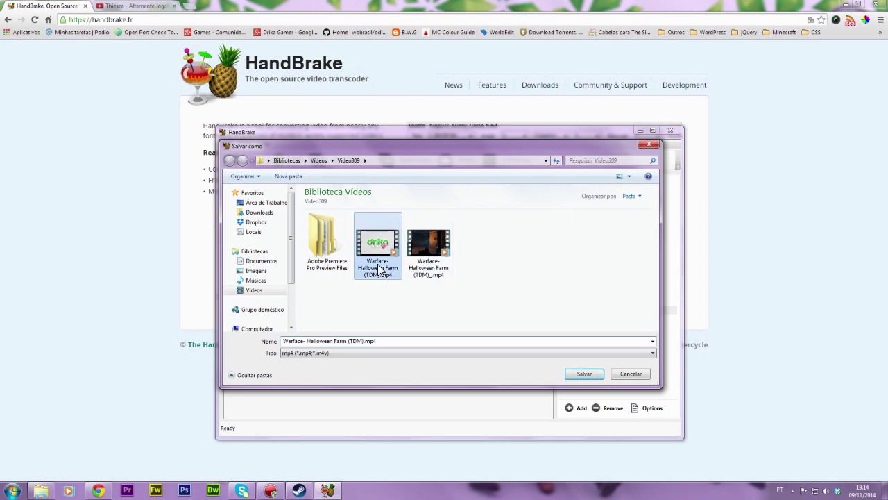
{"action": "left_click", "coordinate": [372, 341]}
{"action": "left_click", "coordinate": [368, 340]}
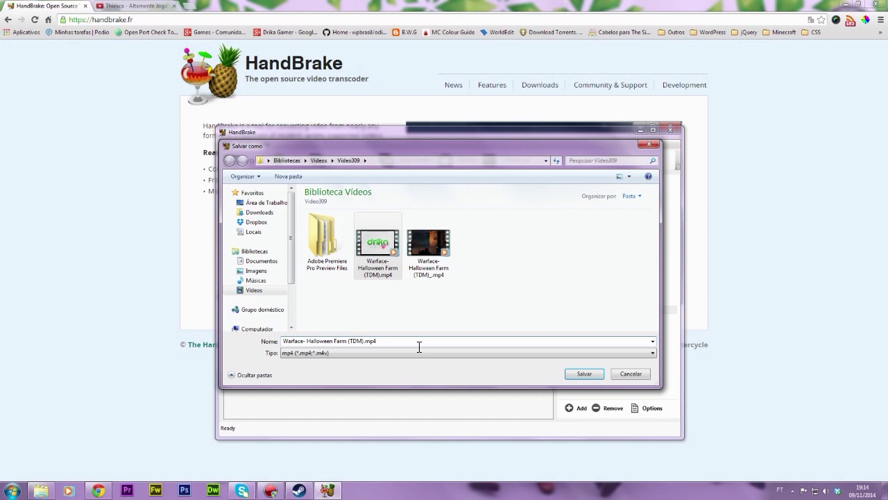
{"action": "left_click", "coordinate": [365, 341]}
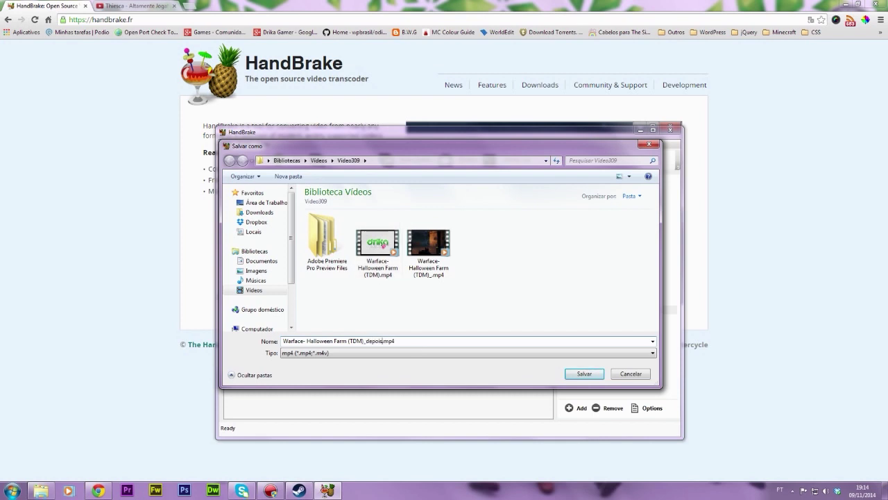
{"action": "left_click", "coordinate": [584, 374]}
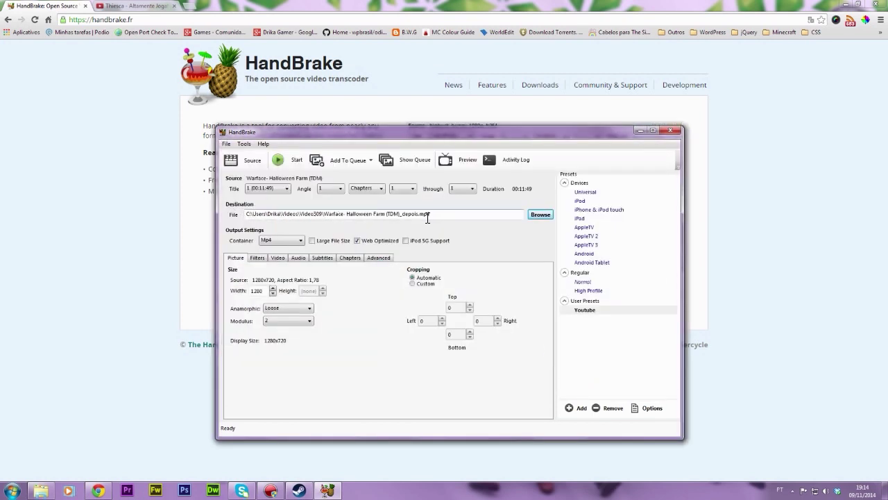
{"action": "double_click", "coordinate": [405, 215]}
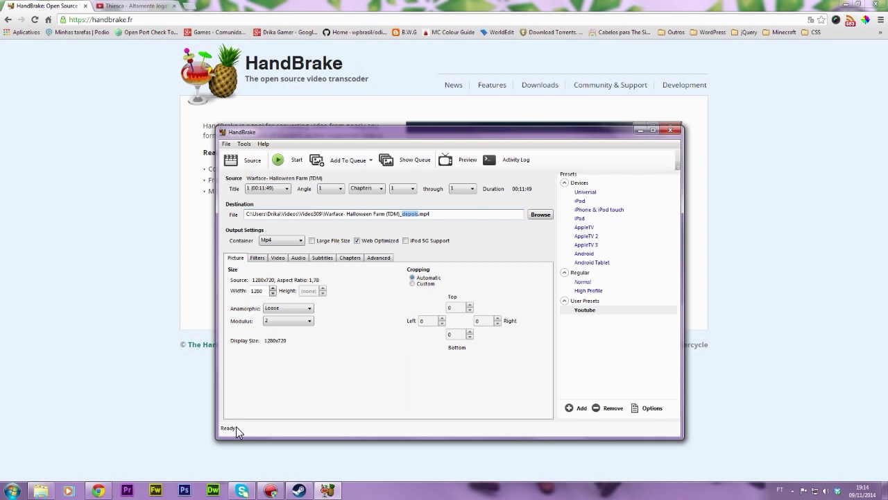
Switch to Windows Explorer and check the file size of Warface- Halloween Farm (TDM).mp4 in its properties, inside the Video309 folder.
{"action": "left_click", "coordinate": [43, 490]}
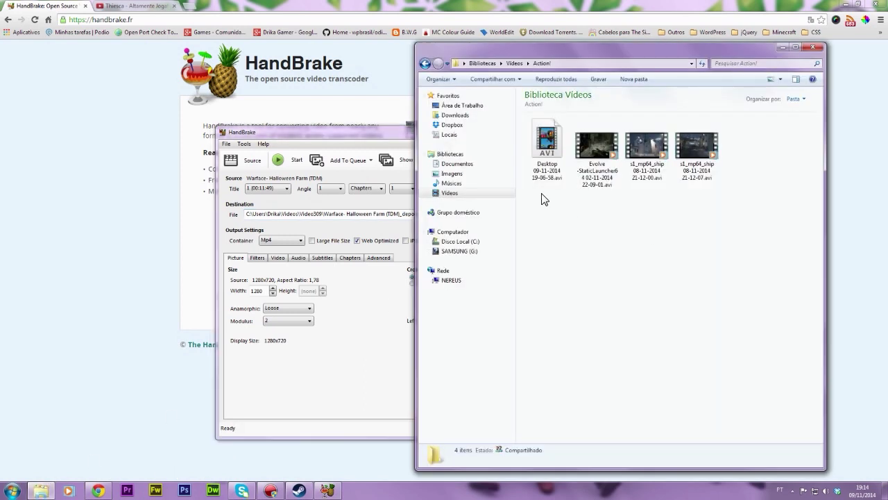
{"action": "left_click", "coordinate": [469, 194]}
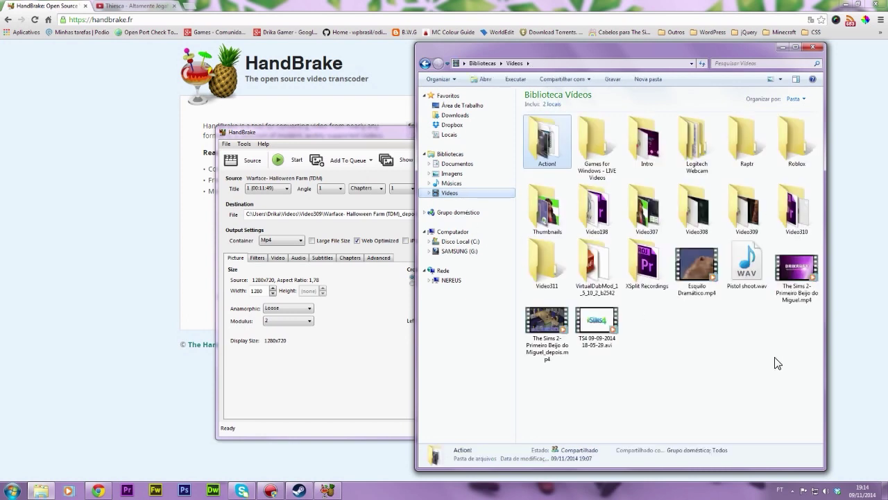
{"action": "double_click", "coordinate": [746, 212]}
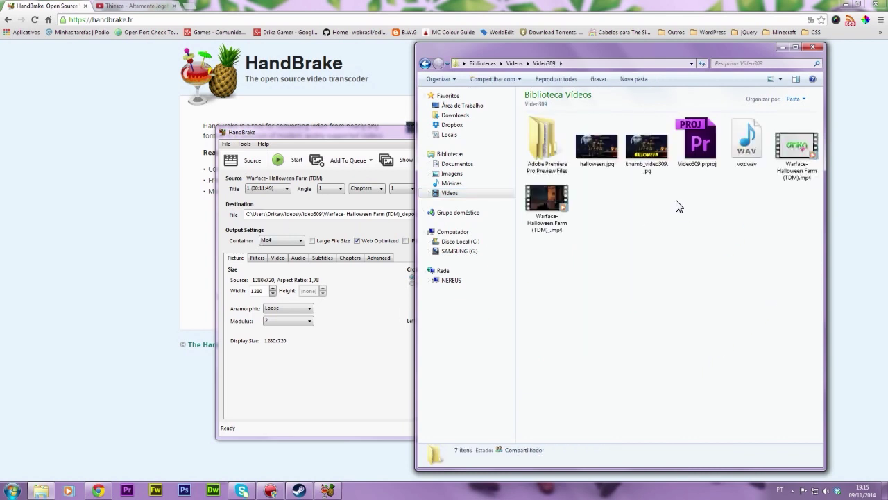
{"action": "left_click", "coordinate": [797, 166]}
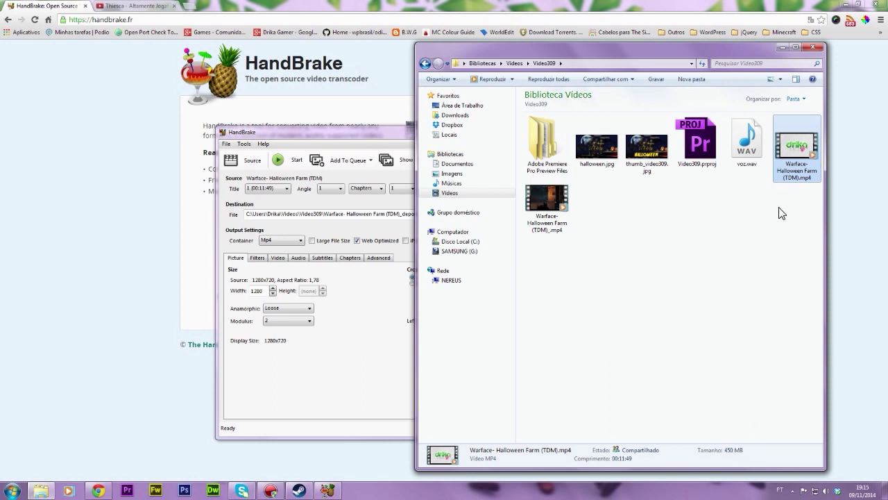
{"action": "right_click", "coordinate": [782, 179]}
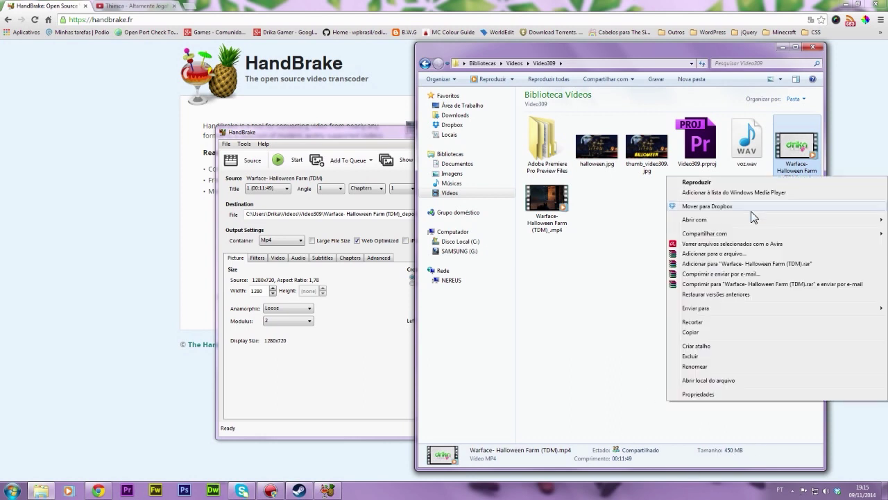
{"action": "left_click", "coordinate": [698, 394]}
{"action": "left_click_drag", "start_coordinate": [795, 183], "coordinate": [509, 195]}
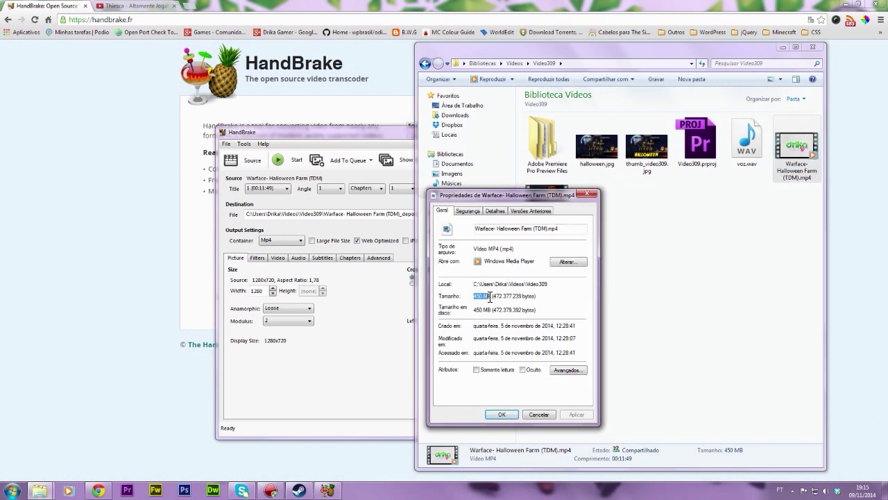
{"action": "left_click", "coordinate": [539, 414]}
Check the file size of Warface- Halloween Farm (TDM)_.mp4 in its properties.
{"action": "left_click", "coordinate": [553, 226]}
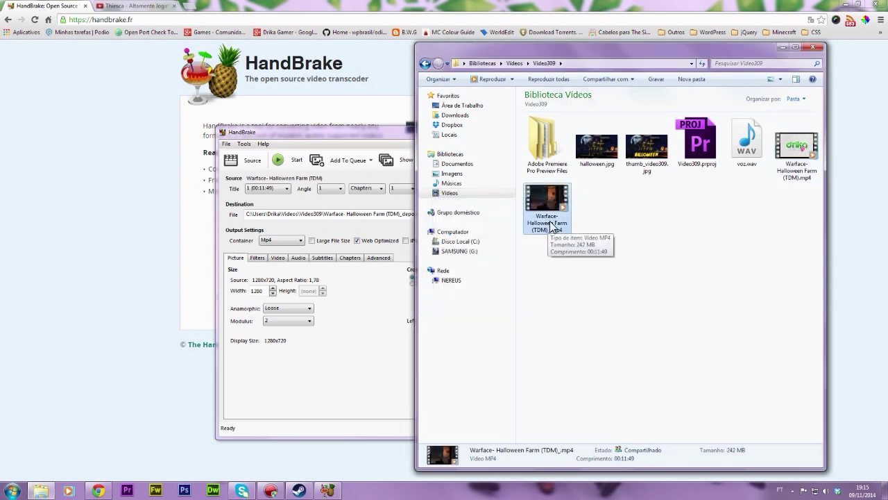
{"action": "right_click", "coordinate": [553, 226]}
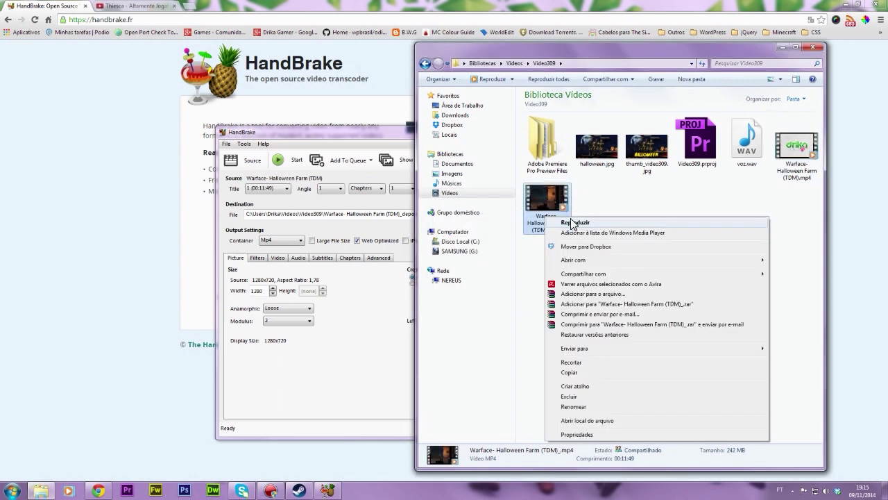
{"action": "left_click", "coordinate": [605, 433]}
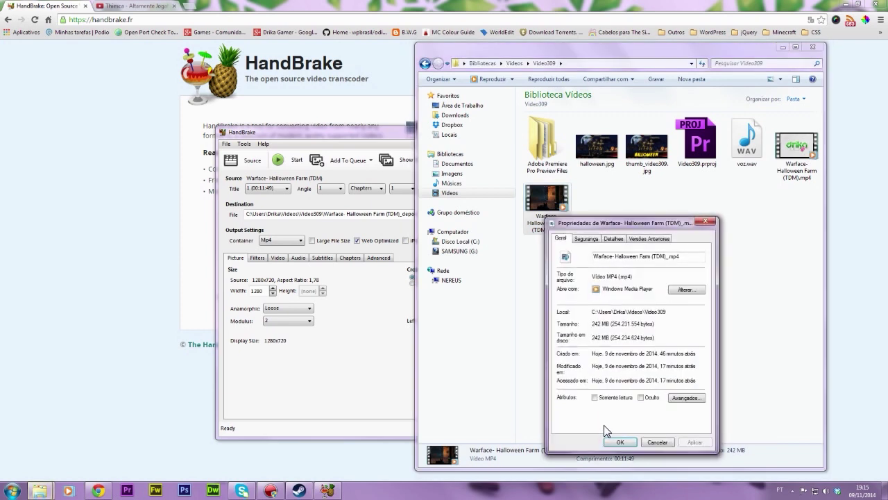
{"action": "left_click", "coordinate": [617, 326]}
{"action": "left_click", "coordinate": [707, 219]}
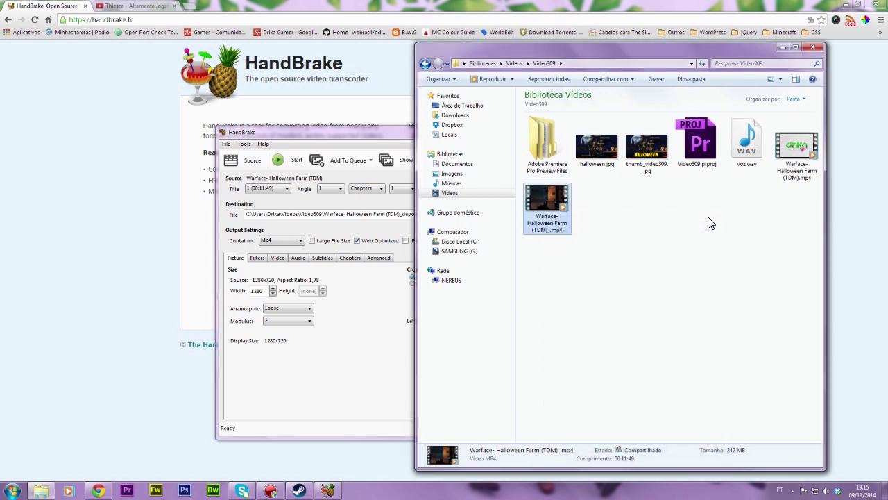
Return to the Videos library and check the original The Sims 2 MP4's file size in its properties.
{"action": "left_click", "coordinate": [515, 63]}
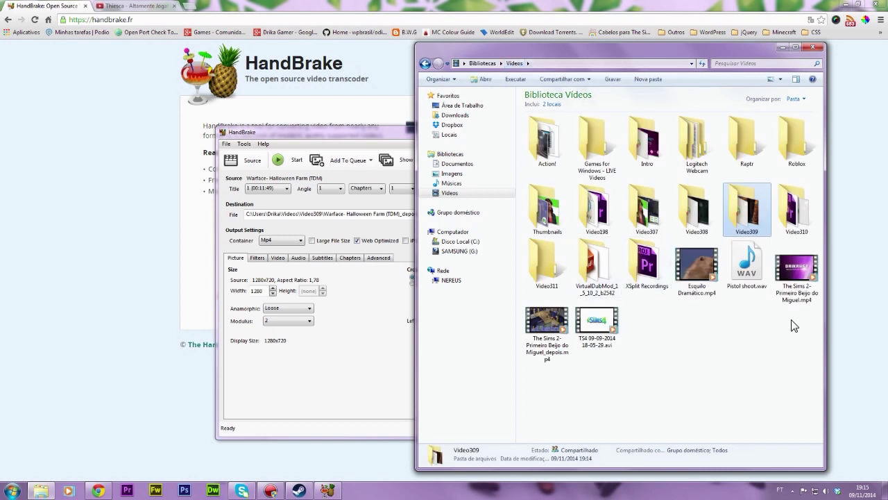
{"action": "left_click", "coordinate": [800, 290]}
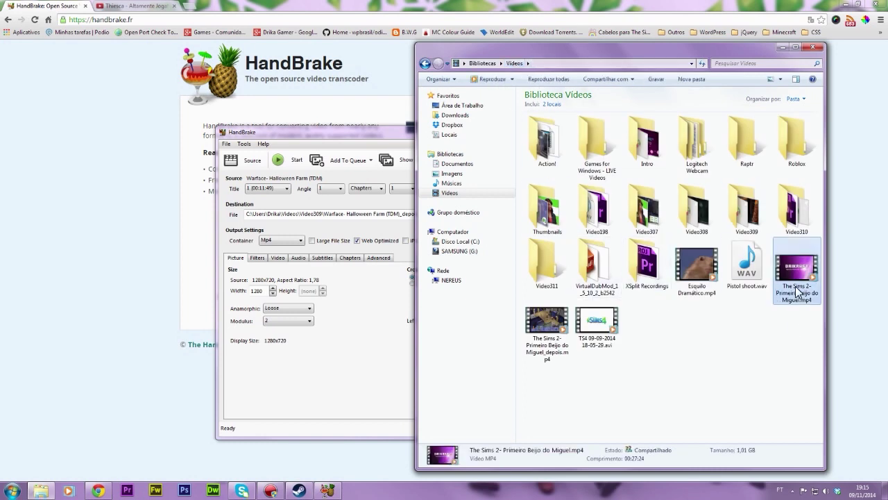
{"action": "right_click", "coordinate": [798, 292]}
{"action": "left_click", "coordinate": [710, 279]}
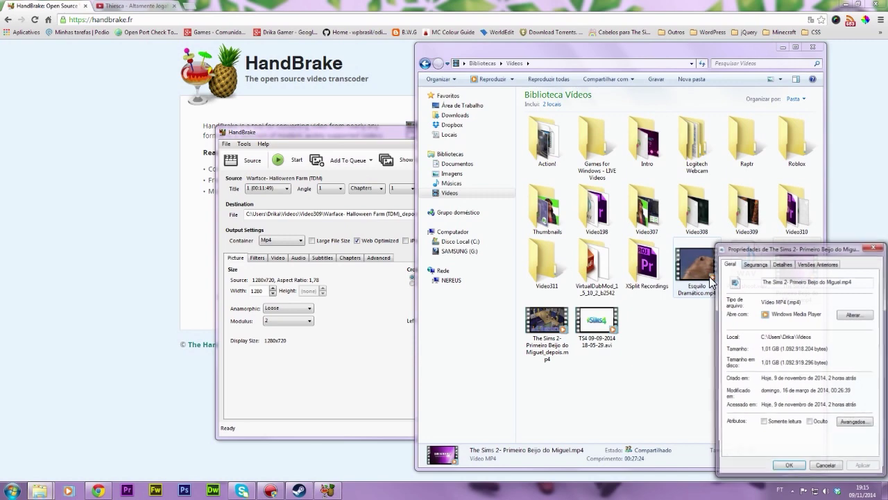
{"action": "left_click_drag", "start_coordinate": [799, 250], "coordinate": [497, 127]}
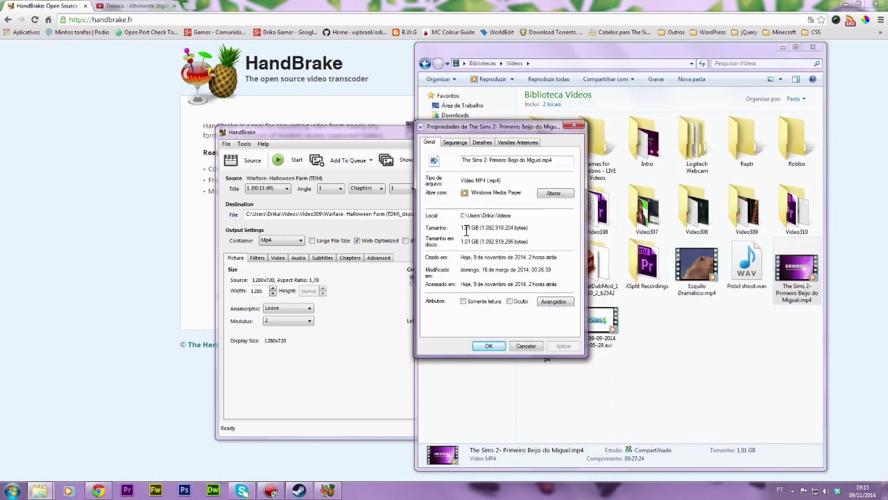
{"action": "left_click_drag", "start_coordinate": [463, 228], "coordinate": [476, 232]}
{"action": "left_click", "coordinate": [525, 346]}
Check the file size of the "_depois" version of The Sims 2 video in its properties.
{"action": "left_click", "coordinate": [558, 350]}
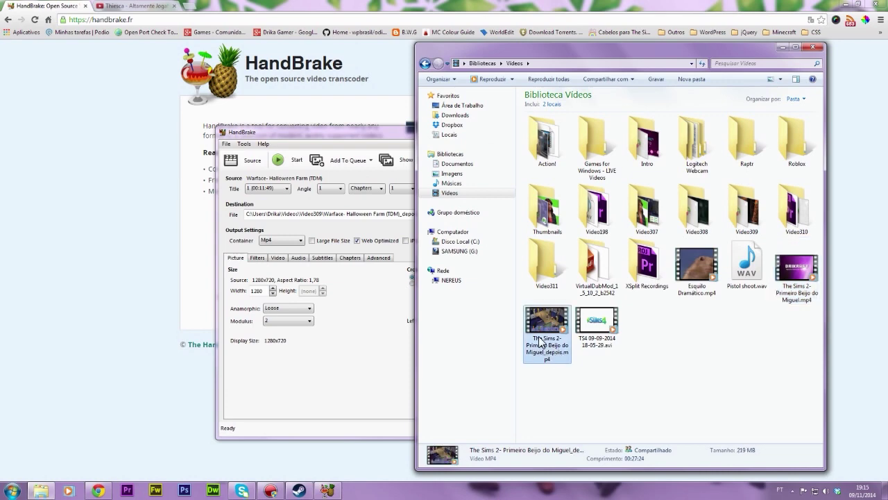
{"action": "right_click", "coordinate": [540, 338]}
{"action": "left_click", "coordinate": [572, 330]}
{"action": "left_click_drag", "start_coordinate": [630, 251], "coordinate": [589, 141]}
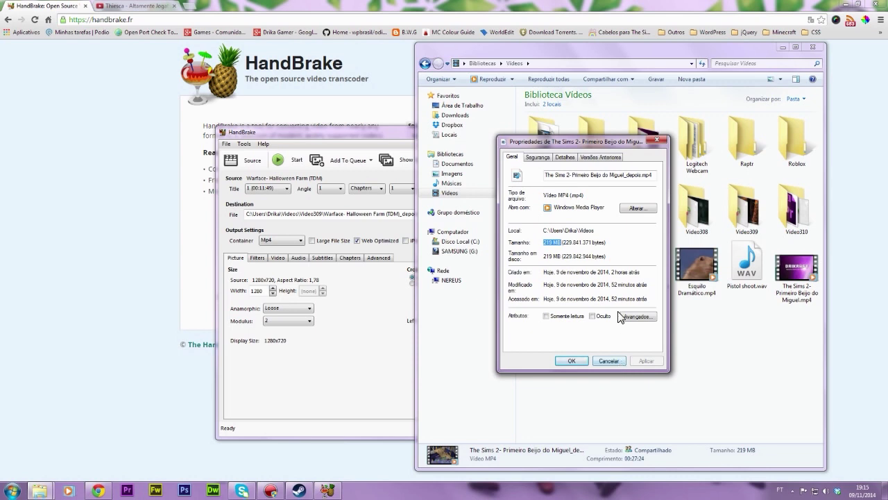
{"action": "left_click", "coordinate": [618, 362]}
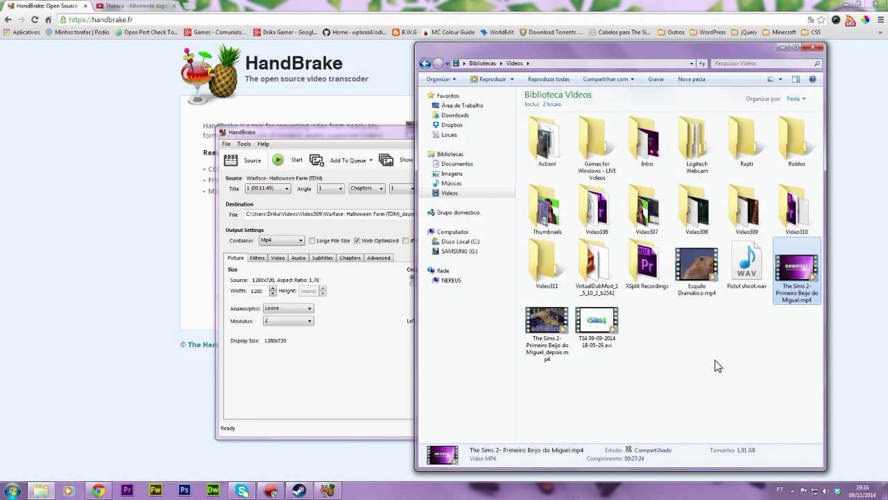
Compare the file sizes of the original and compressed versions of The Sims 2 and Warface videos across the Videos and Video309 folders.
{"action": "left_click", "coordinate": [543, 361]}
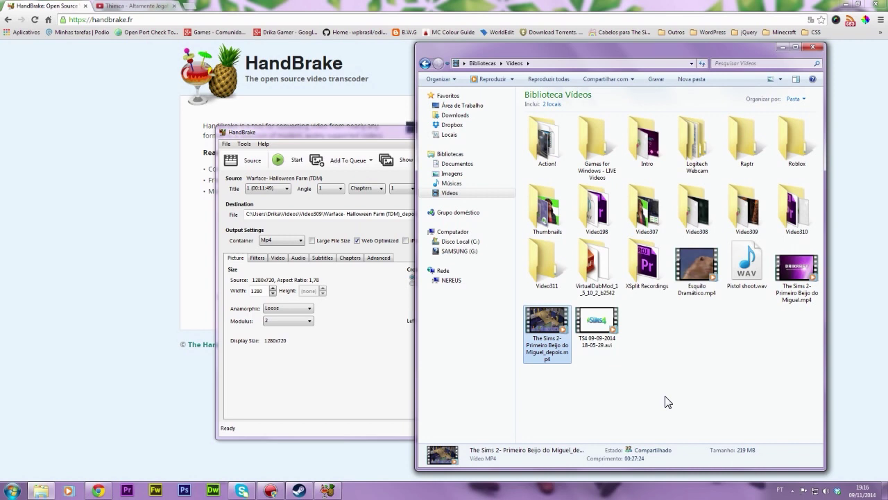
{"action": "left_click", "coordinate": [665, 401]}
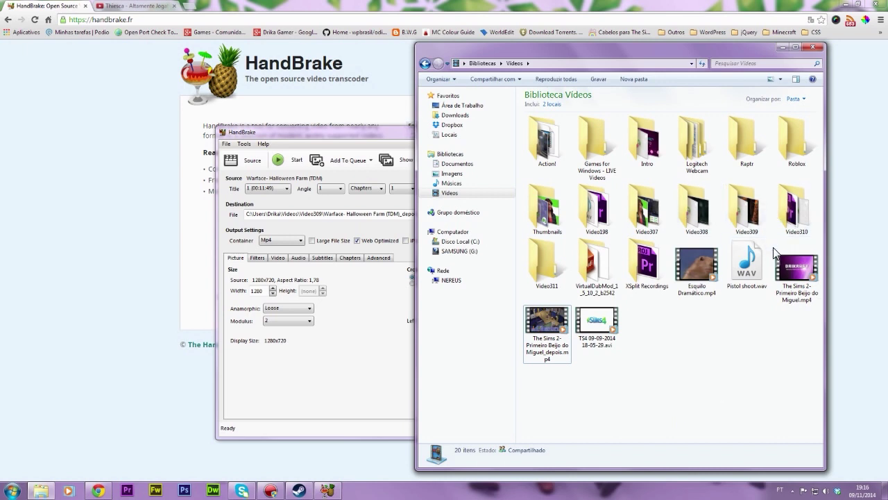
{"action": "double_click", "coordinate": [748, 212]}
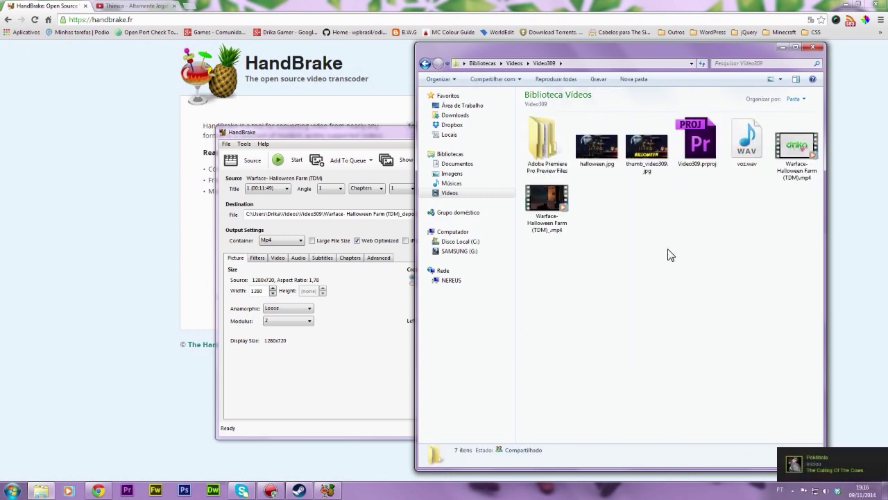
{"action": "left_click", "coordinate": [794, 146]}
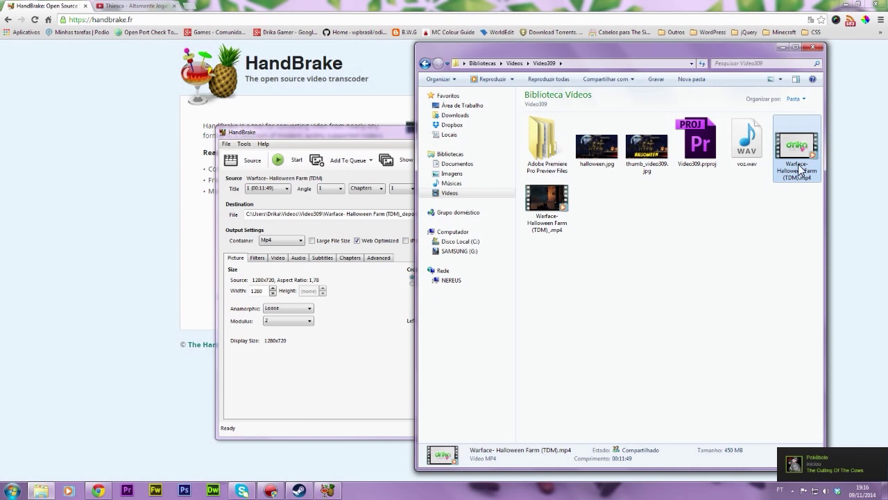
{"action": "left_click", "coordinate": [548, 212]}
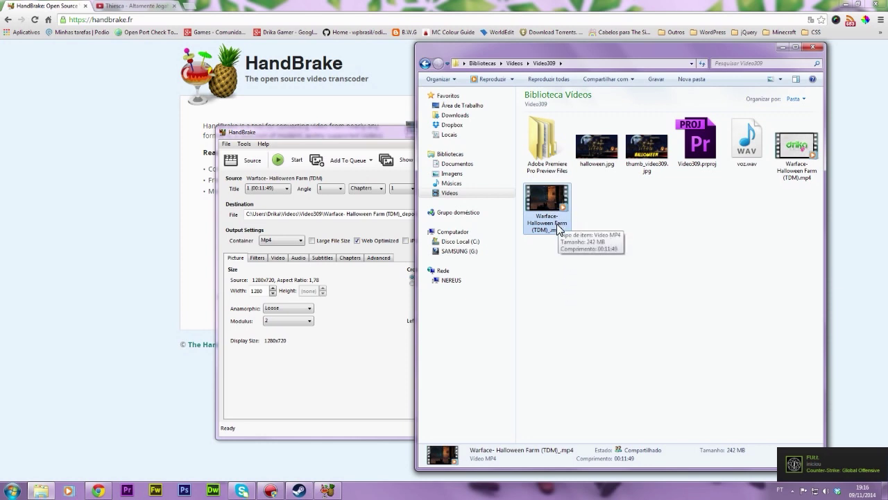
{"action": "left_click", "coordinate": [515, 64]}
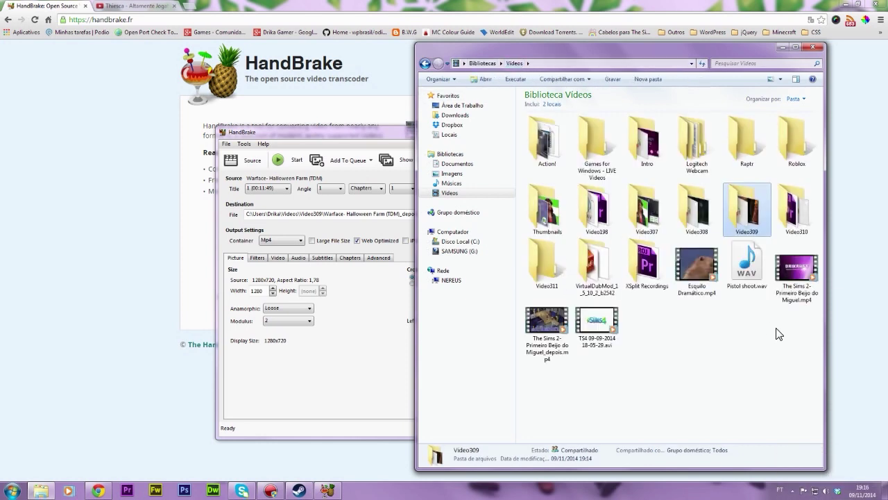
{"action": "left_click", "coordinate": [804, 286]}
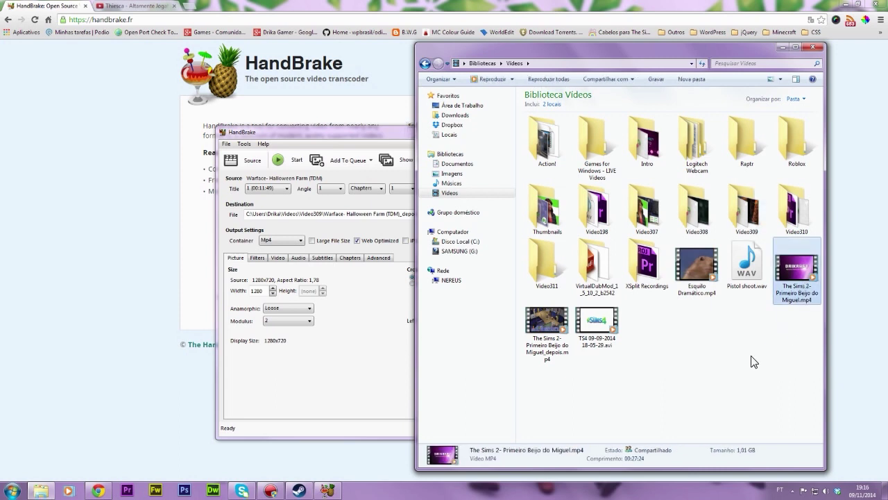
Recheck the file size of the compressed "_depois" Sims 2 video in its properties and close the dialog.
{"action": "left_click", "coordinate": [548, 346]}
{"action": "right_click", "coordinate": [542, 325]}
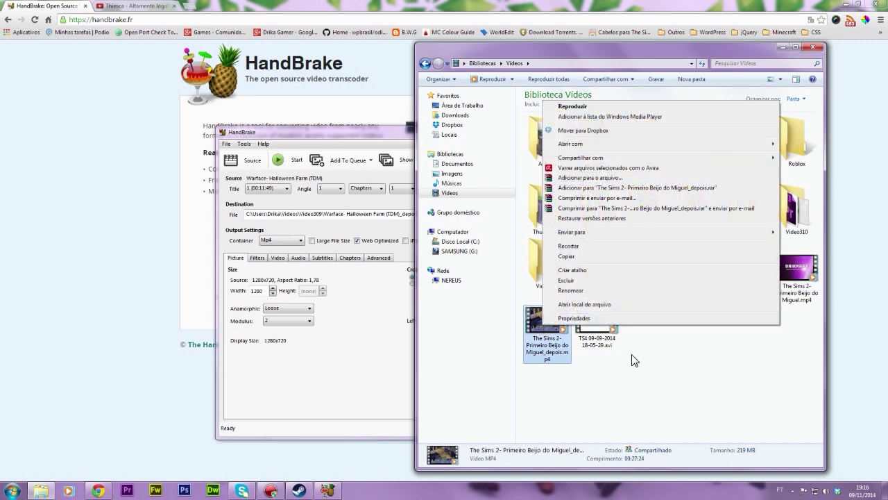
{"action": "left_click", "coordinate": [634, 317]}
{"action": "left_click_drag", "start_coordinate": [590, 350], "coordinate": [608, 349]}
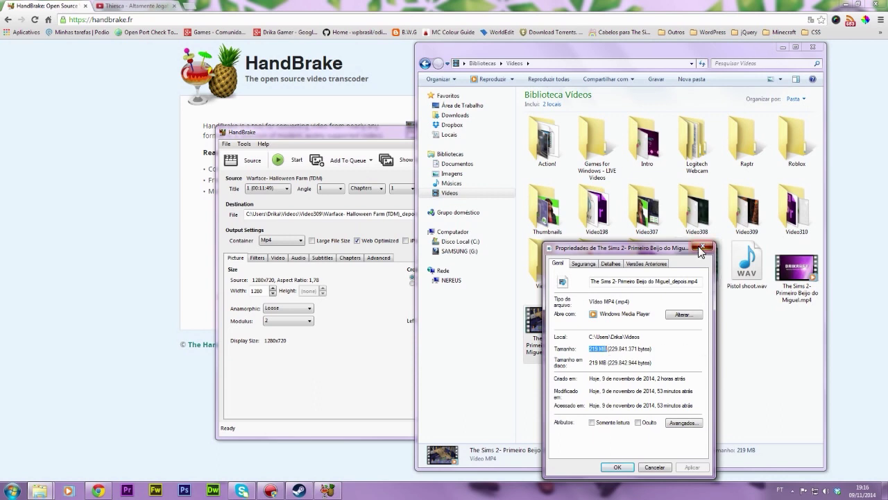
{"action": "left_click", "coordinate": [701, 248]}
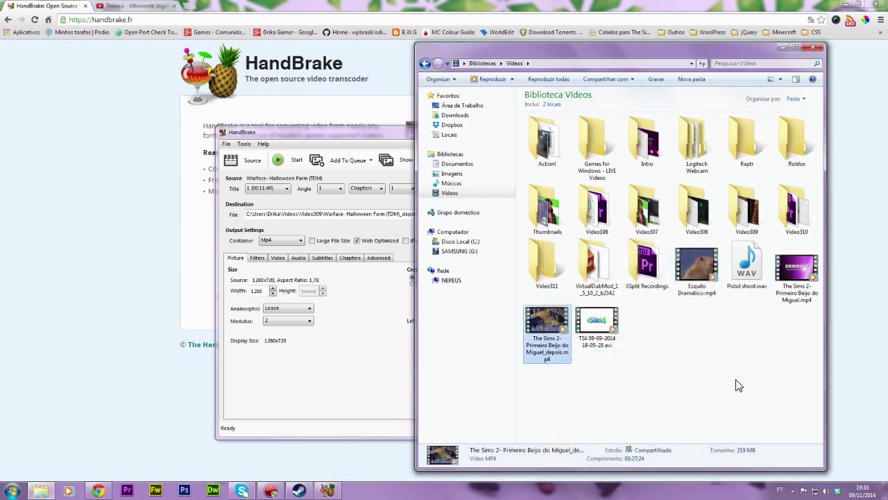
Close the Videos library window and reposition the HandBrake window over the web page.
{"action": "left_click", "coordinate": [347, 373]}
{"action": "left_click", "coordinate": [812, 45]}
{"action": "left_click", "coordinate": [814, 46]}
{"action": "left_click_drag", "start_coordinate": [506, 131], "coordinate": [553, 100]}
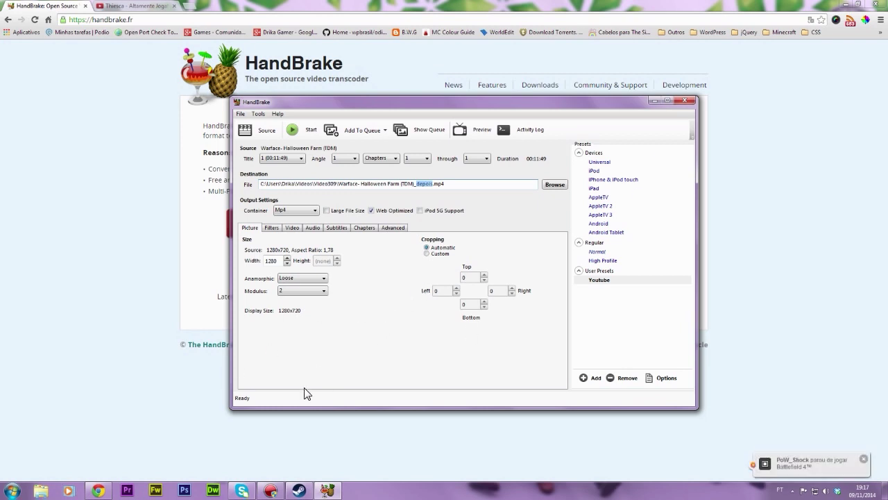
Reopen the Videos library and play the compressed "_depois" version of The Sims 2 video in a repositioned player window.
{"action": "left_click", "coordinate": [42, 492]}
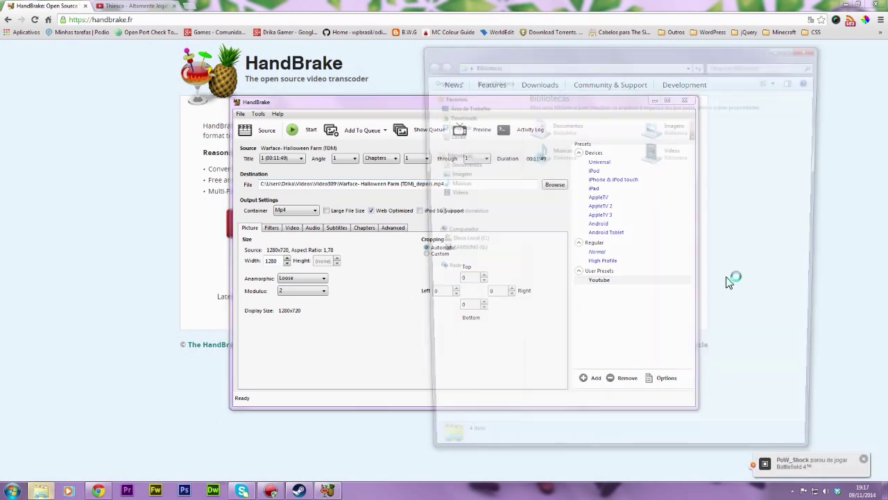
{"action": "left_click", "coordinate": [448, 194]}
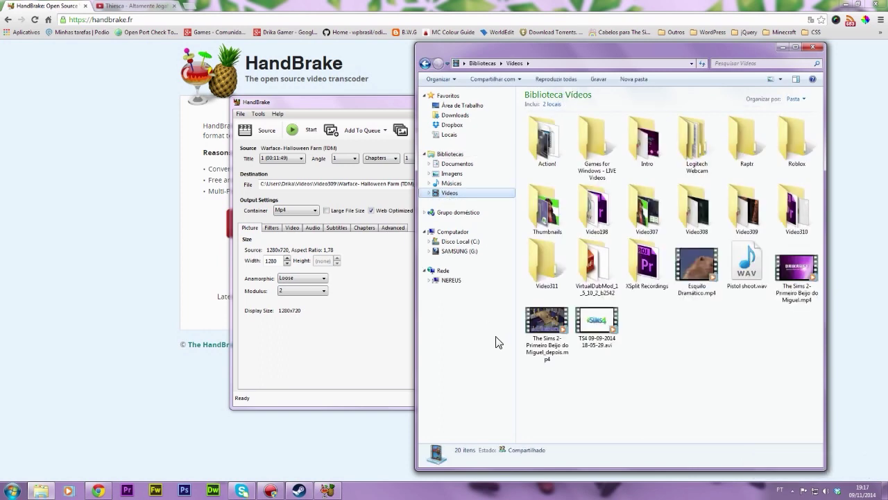
{"action": "left_click", "coordinate": [556, 329]}
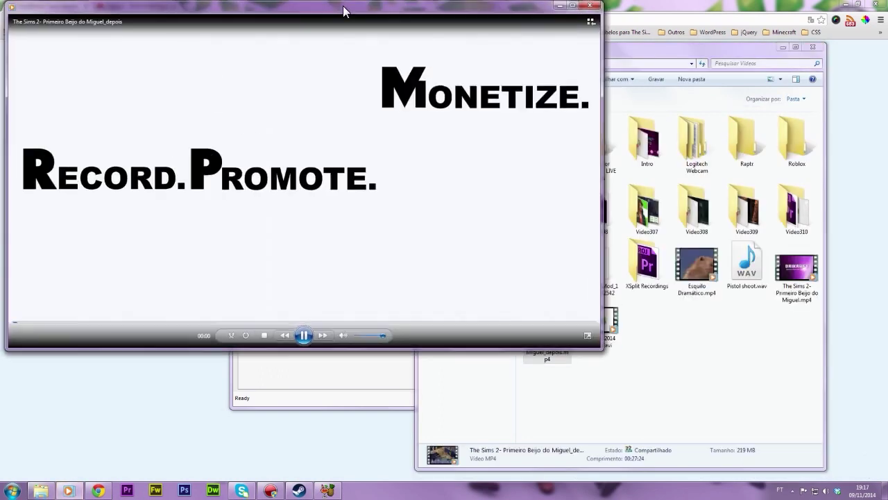
{"action": "left_click_drag", "start_coordinate": [343, 10], "coordinate": [437, 68]}
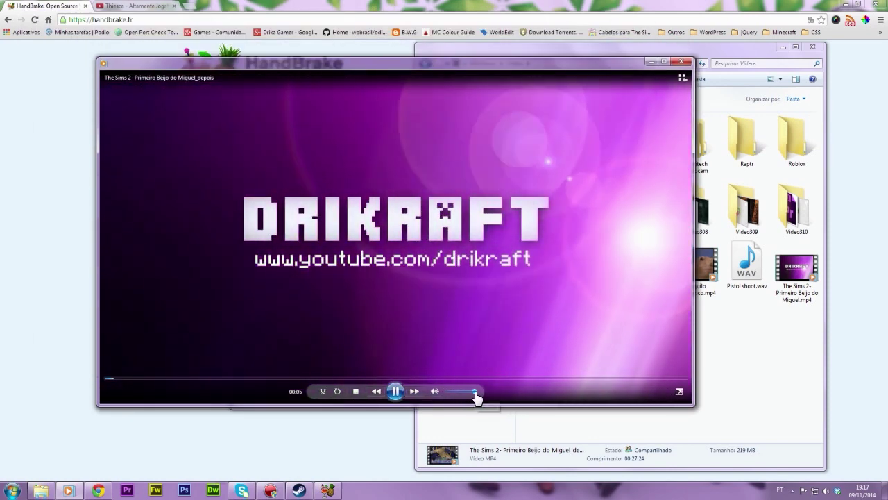
Skim through the compressed Sims 2 video at reduced volume to judge its image quality, and close the player.
{"action": "left_click_drag", "start_coordinate": [475, 393], "coordinate": [454, 394]}
{"action": "left_click", "coordinate": [174, 378]}
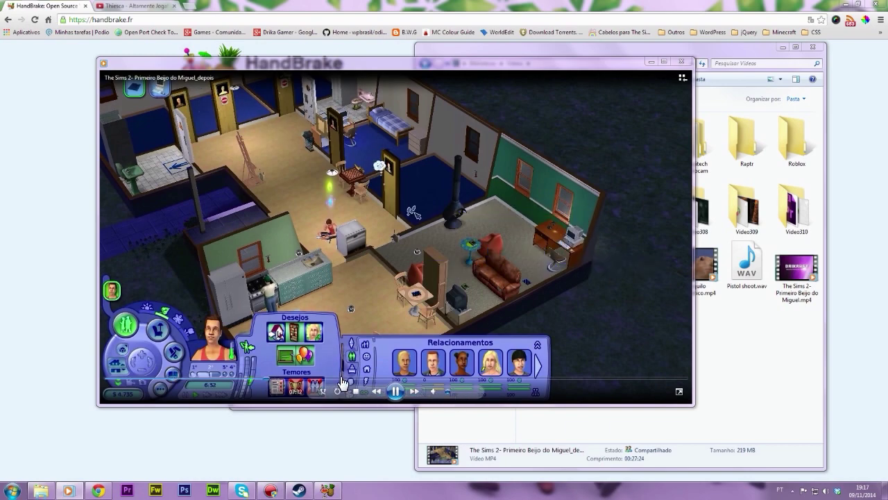
{"action": "left_click", "coordinate": [500, 376]}
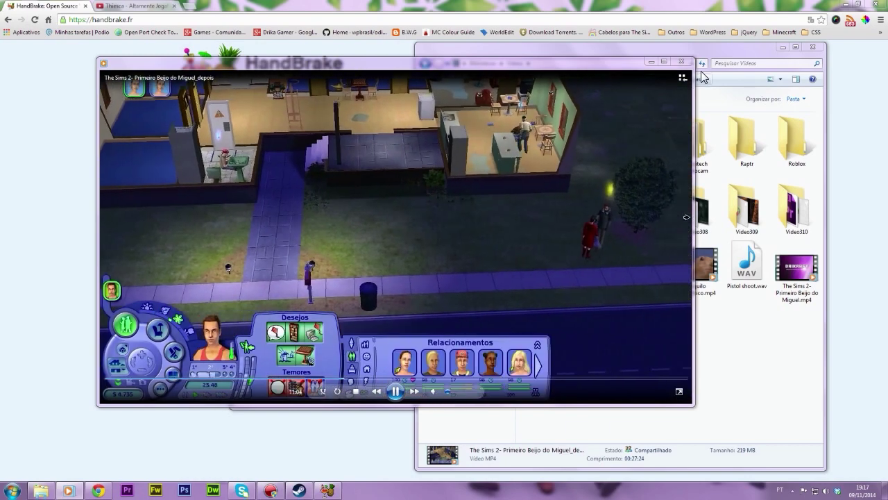
{"action": "left_click", "coordinate": [681, 61]}
{"action": "left_click", "coordinate": [751, 386]}
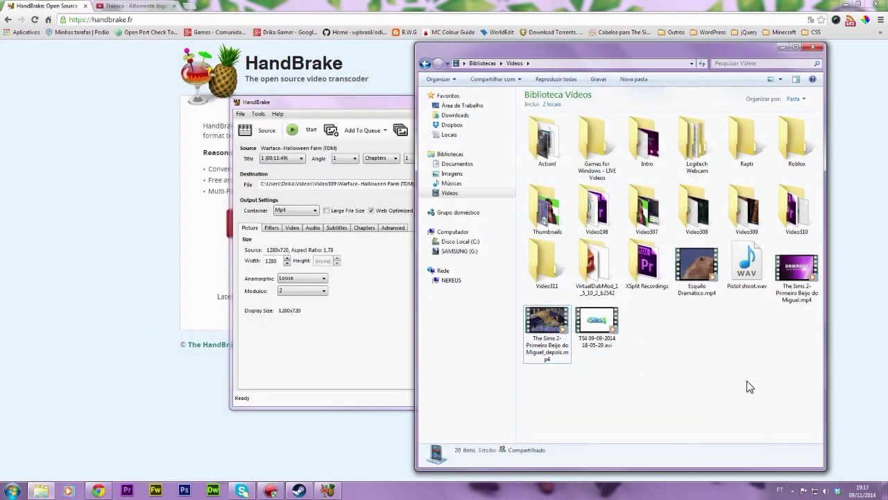
Close the Videos library window and select the Youtube user preset in HandBrake.
{"action": "left_click", "coordinate": [353, 382]}
{"action": "left_click", "coordinate": [813, 47]}
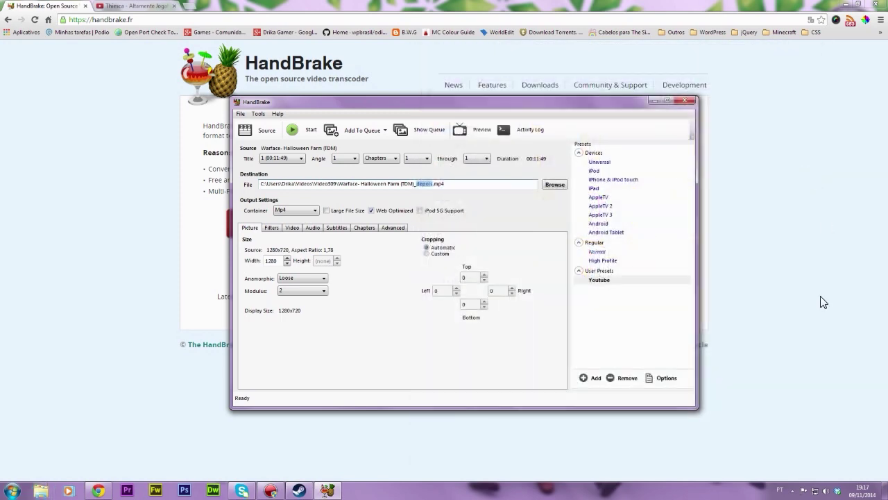
{"action": "left_click_drag", "start_coordinate": [568, 104], "coordinate": [592, 97]}
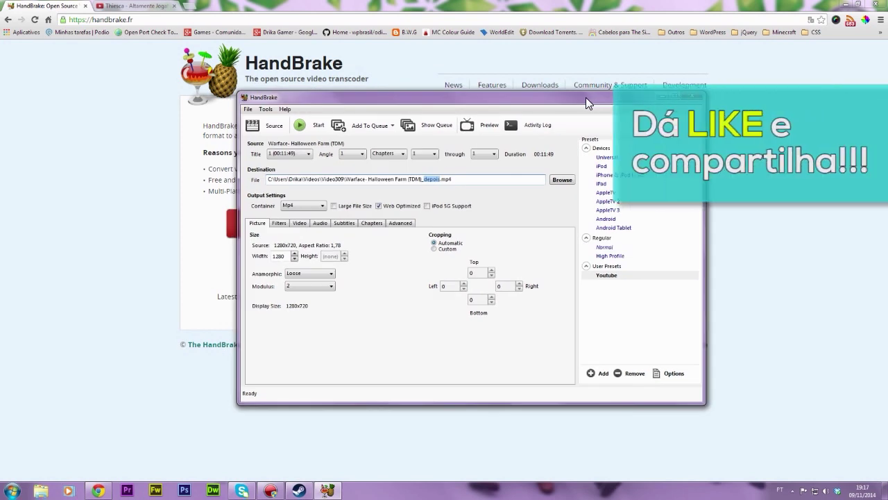
{"action": "left_click", "coordinate": [643, 276]}
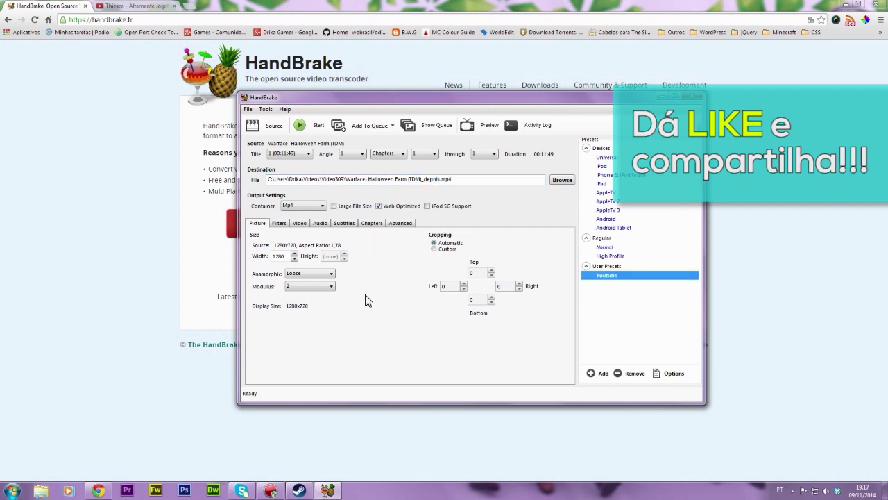
{"action": "mouse_move", "coordinate": [525, 107]}
{"action": "left_mouse_down"}
{"action": "mouse_move", "coordinate": [526, 123]}
{"action": "mouse_move", "coordinate": [520, 110]}
{"action": "left_mouse_up"}
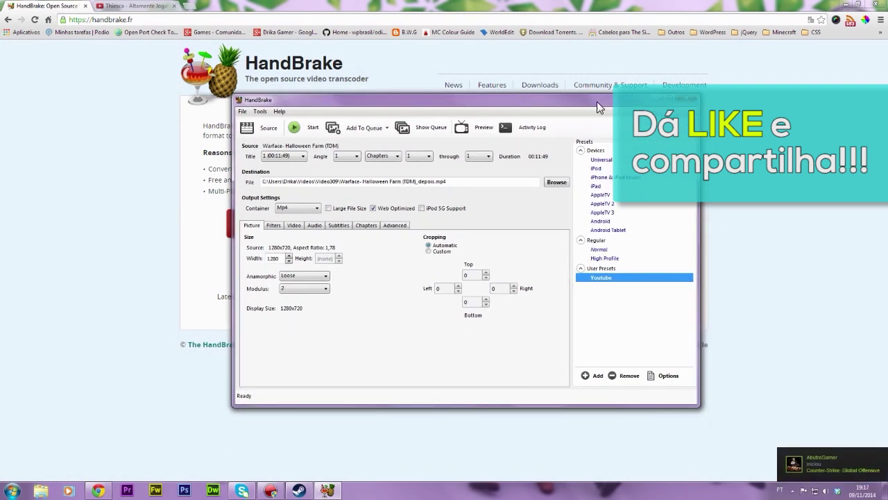